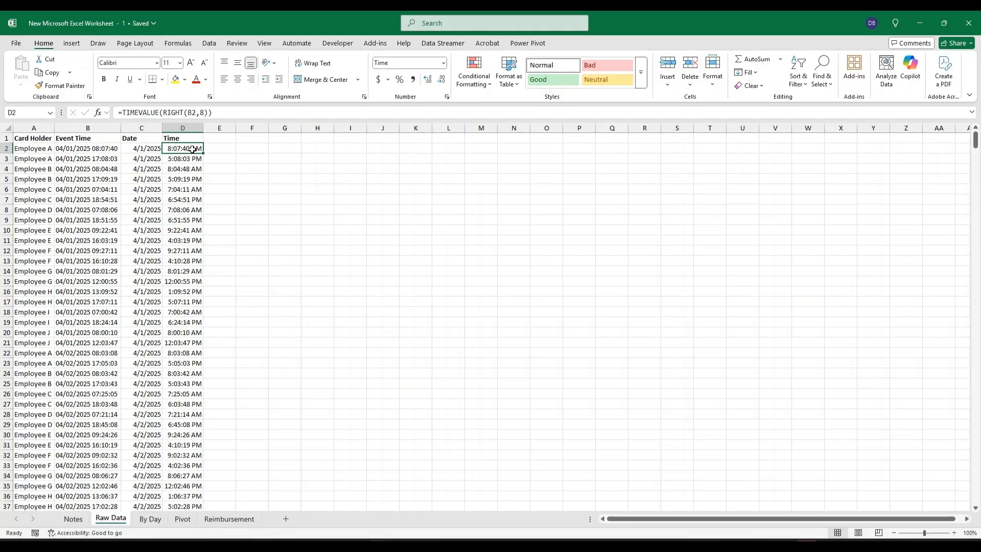
Step: Create a copy of the Raw Data sheet at the end of the workbook
click(186, 124)
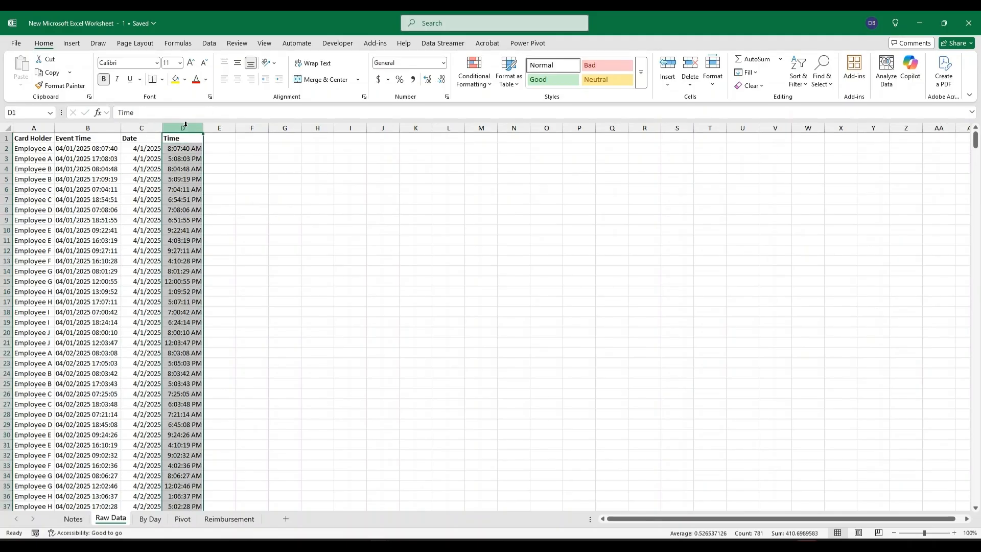
click(251, 230)
right_click(111, 517)
click(134, 429)
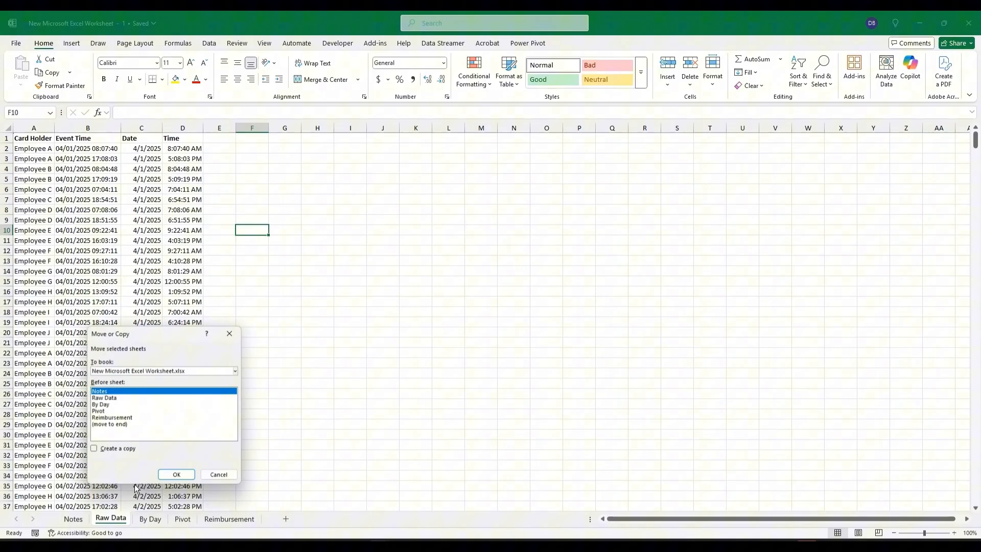
click(120, 449)
key(Return)
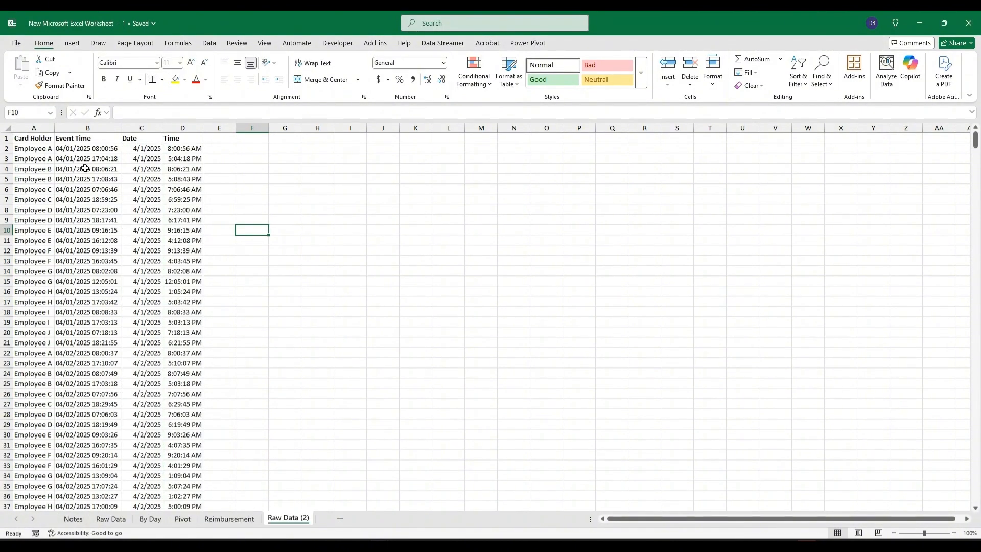
Step: Replace the formulas in the Card Holder and Event Time columns of the copied sheet with their values
click(34, 129)
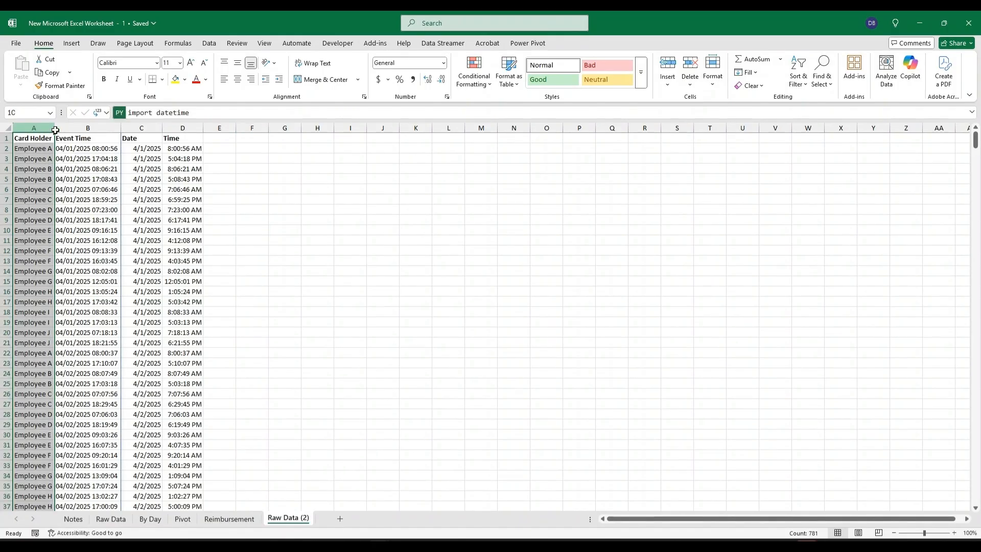
shift+click(82, 128)
key(ctrl+c)
right_click(103, 128)
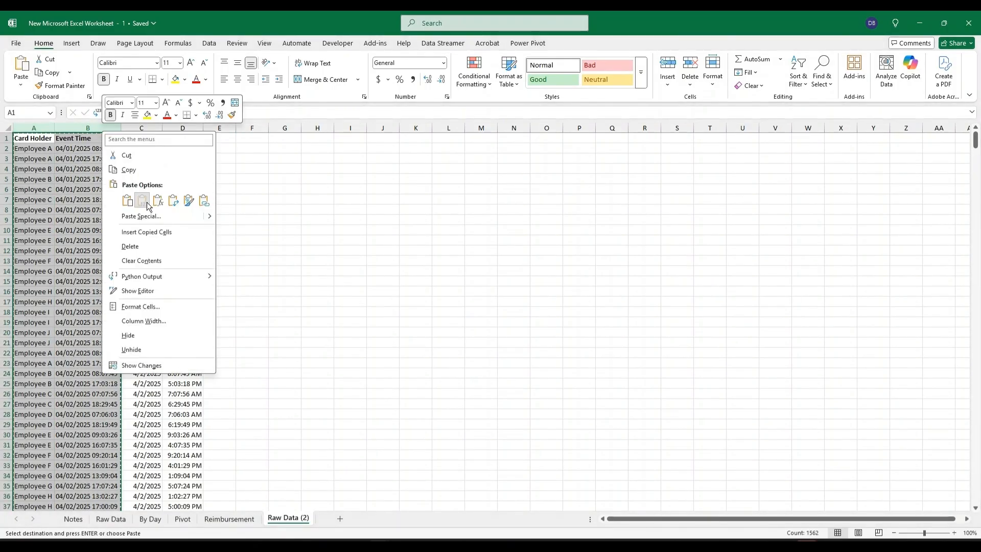
click(148, 206)
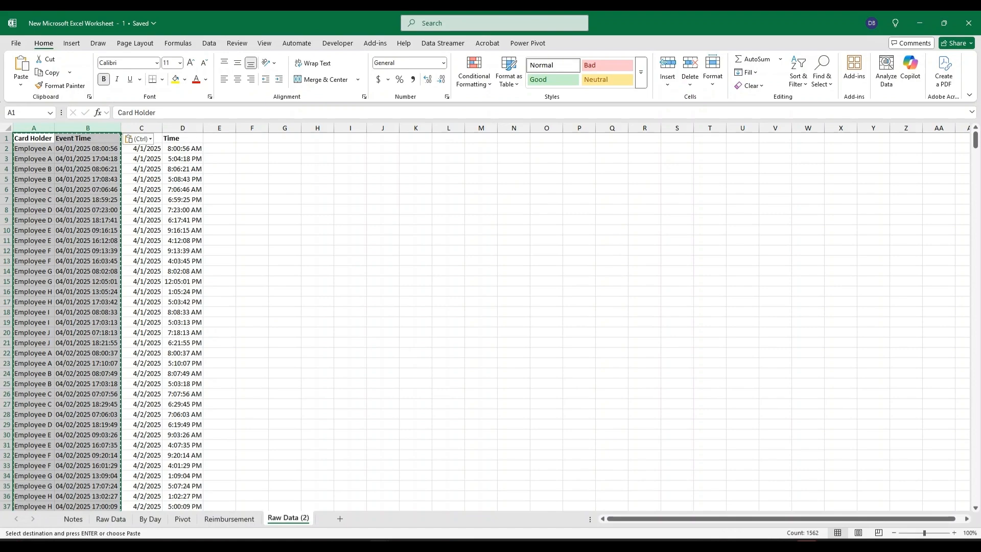
click(109, 149)
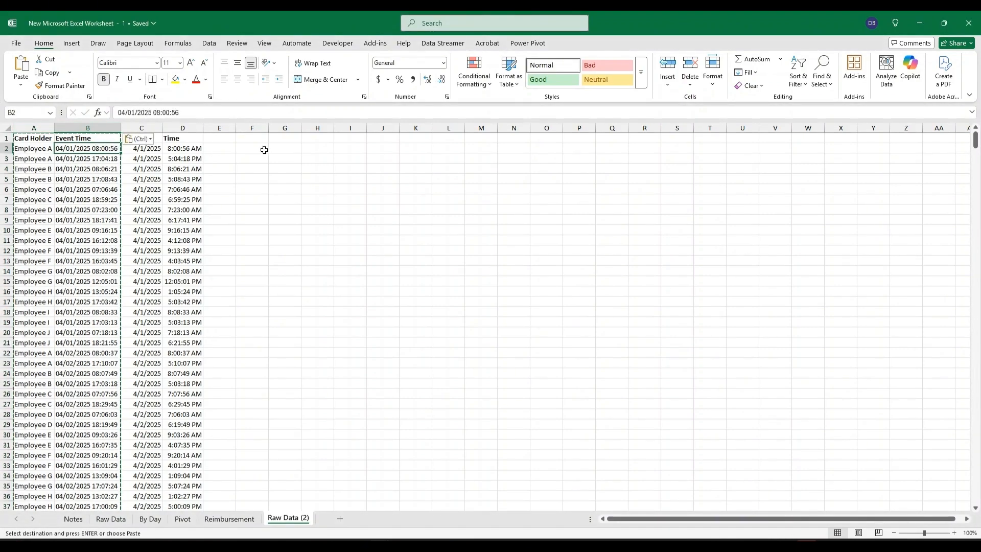
Step: Enter =DATE(MID(B2,7,5),MID(B2,1,2),MID(B2,4,2)) in cell E2 to extract the date from the event time text
click(220, 148)
text(=)
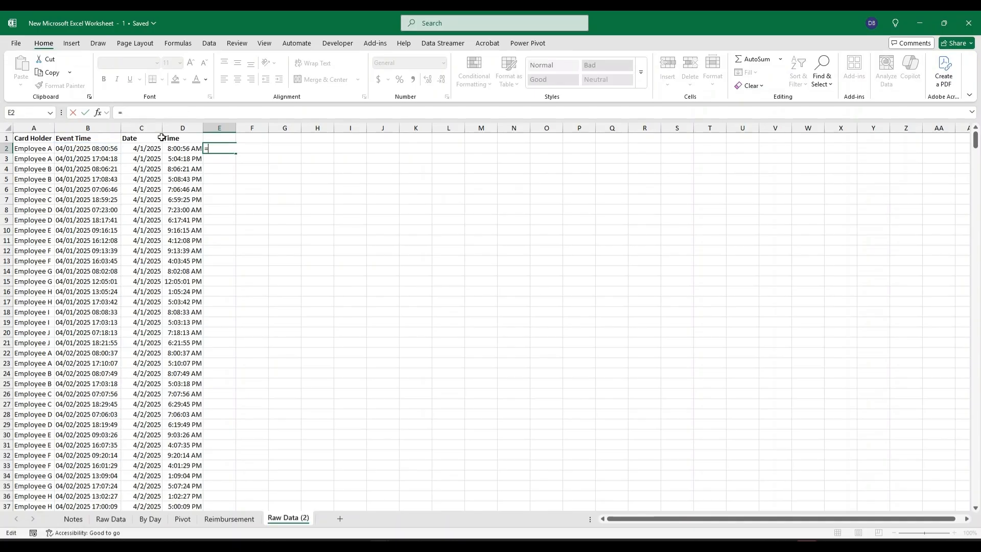
text(date()
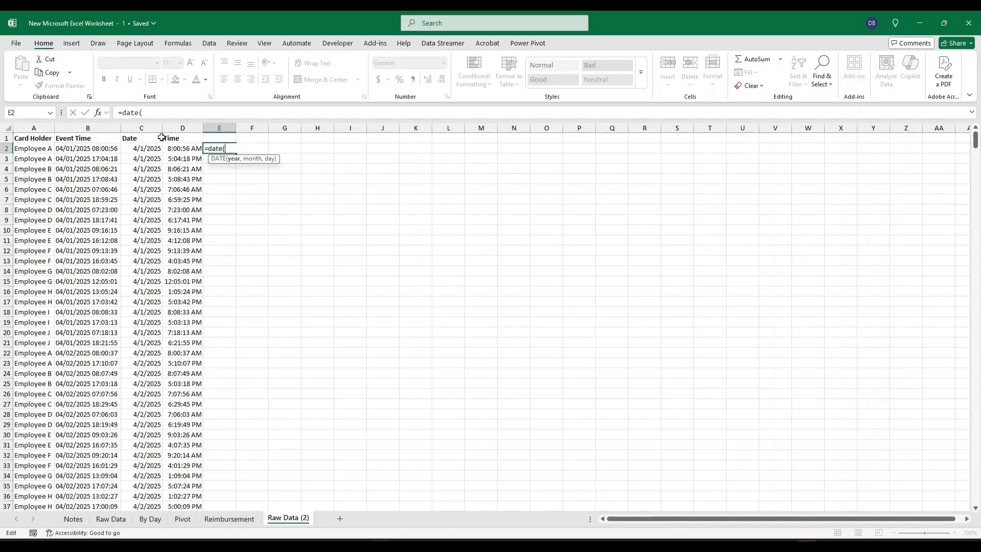
text(mid()
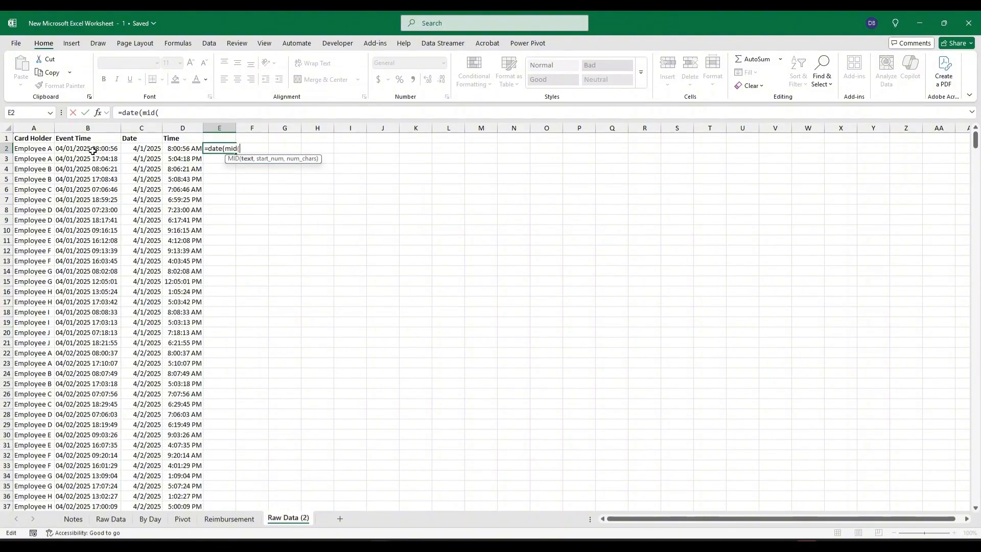
click(94, 151)
text(,)
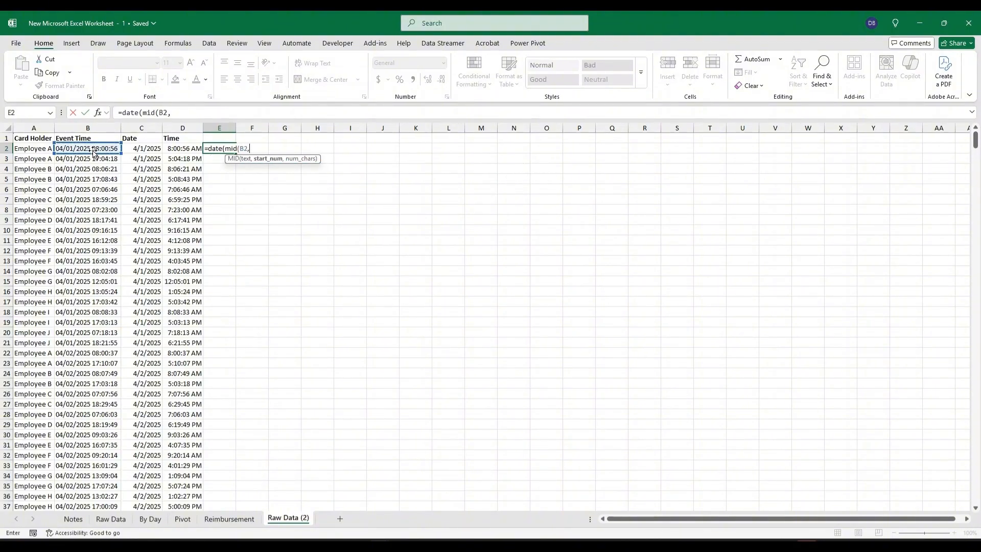
text(7,)
text(54)
text(),mid)
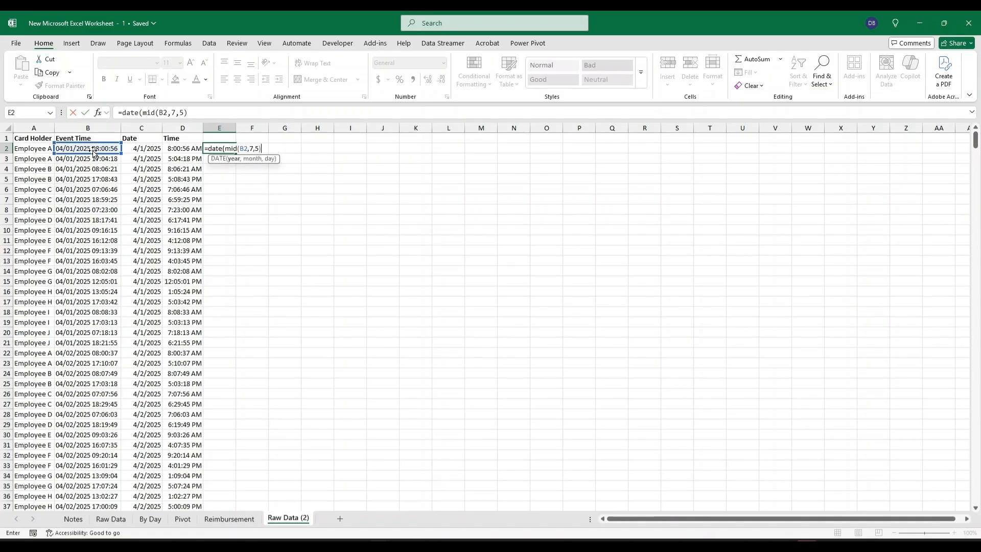
text(()
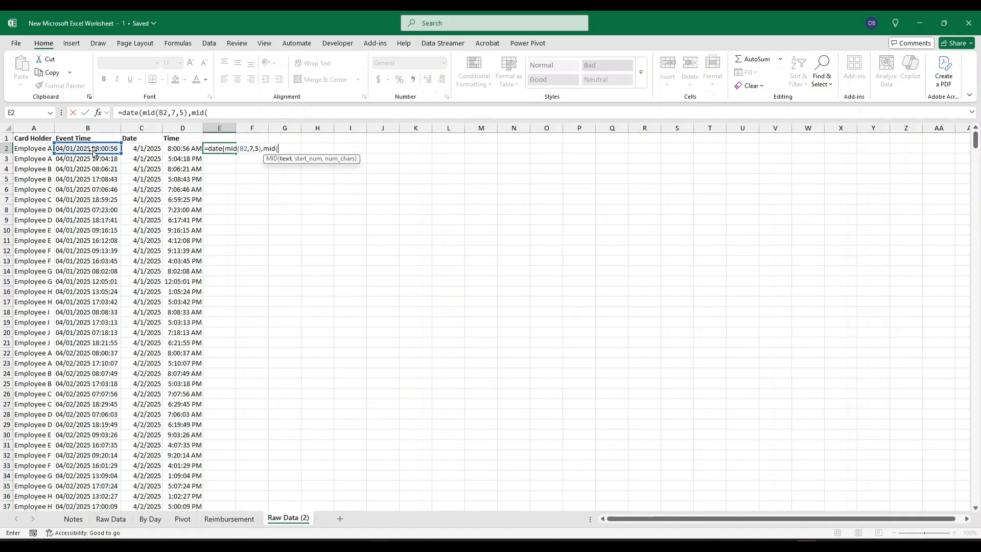
text(b2,1,)
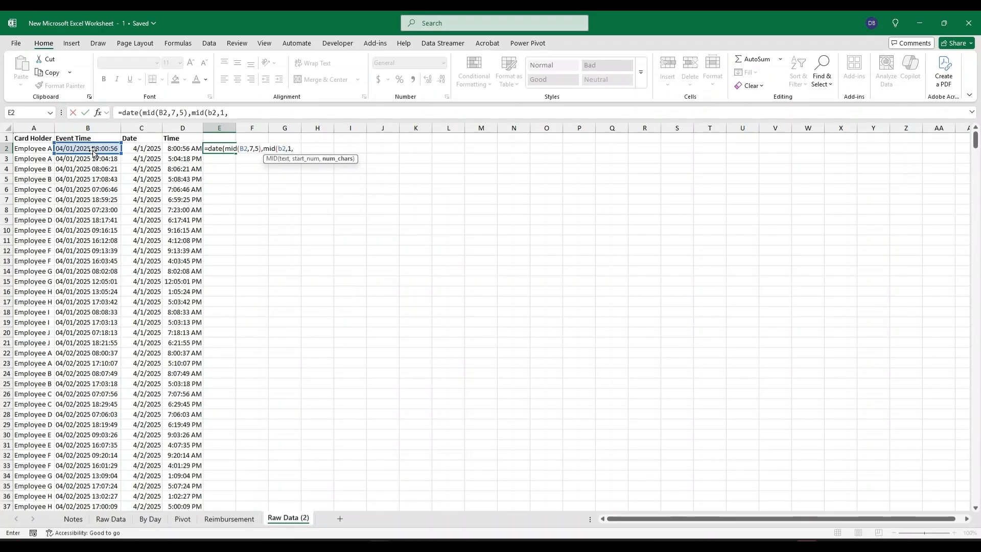
text(2),mid)
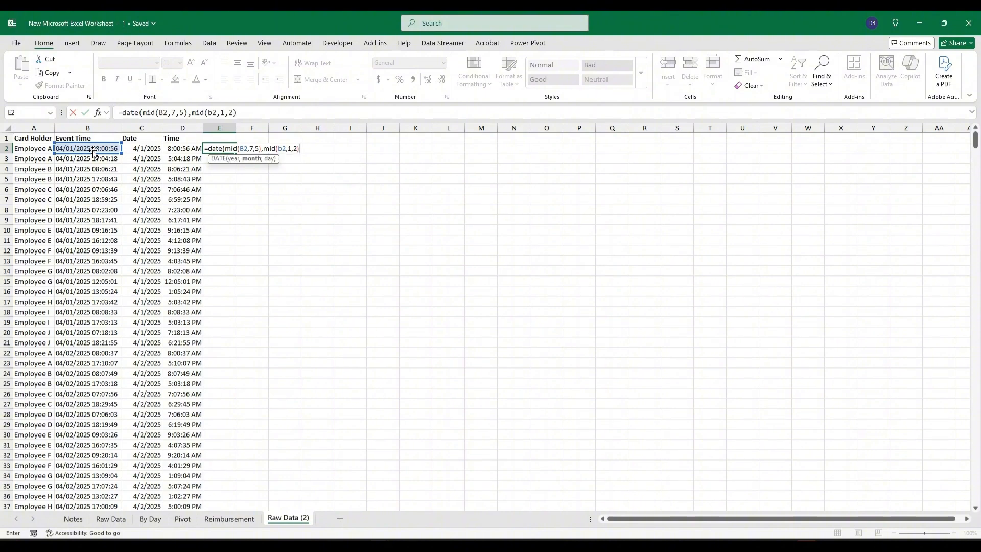
text(()
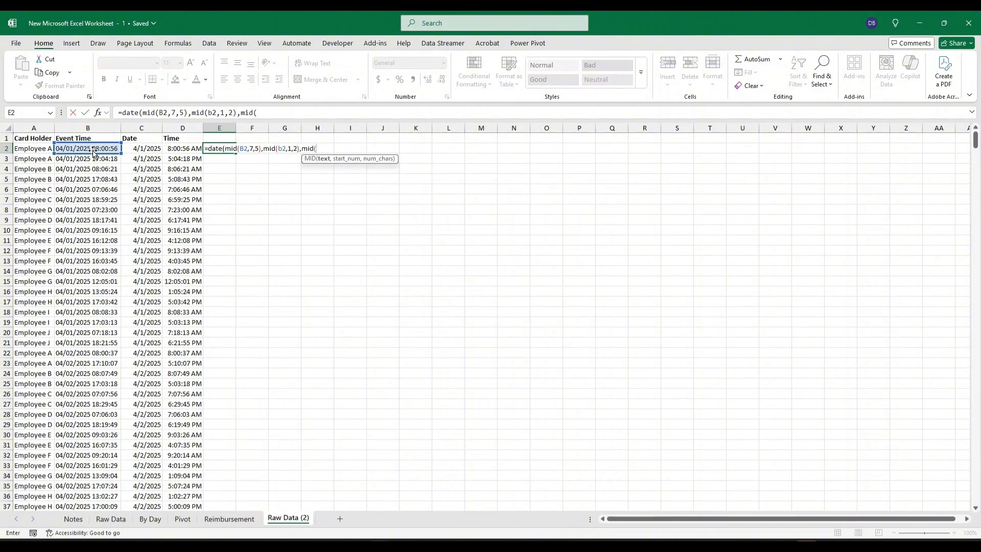
text(b2,4,)
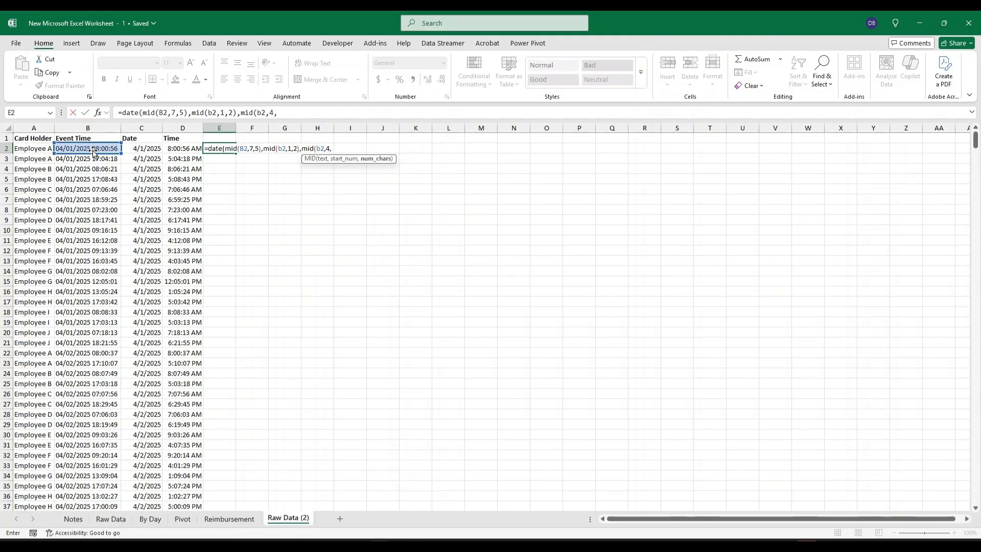
text(2))
key(Return)
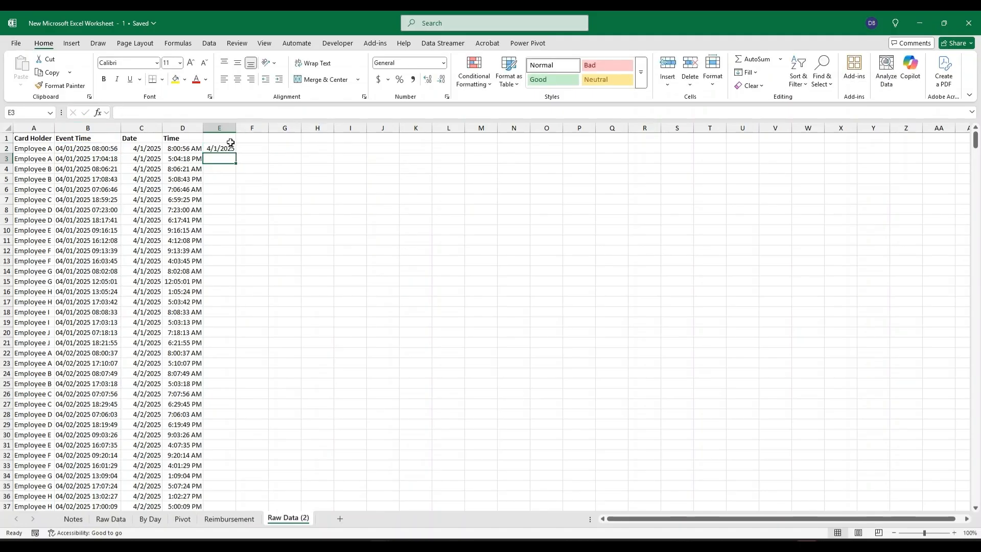
Step: Extend the E2 date formula with +TIME(MID(B2,12,2),MID(B2,15,2),MID(B2,18,2)) to add the time of day
click(223, 148)
click(305, 108)
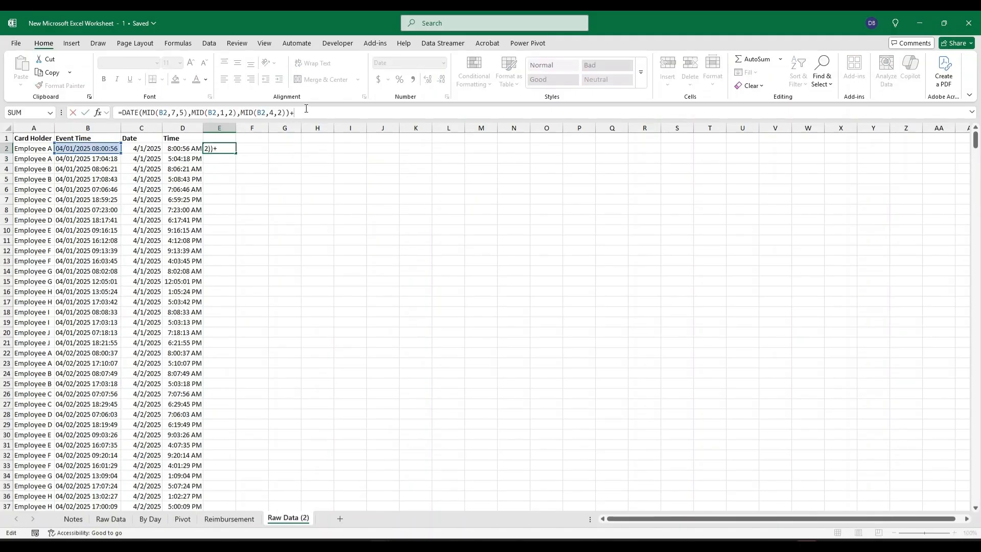
text(+time(m)
text(id)
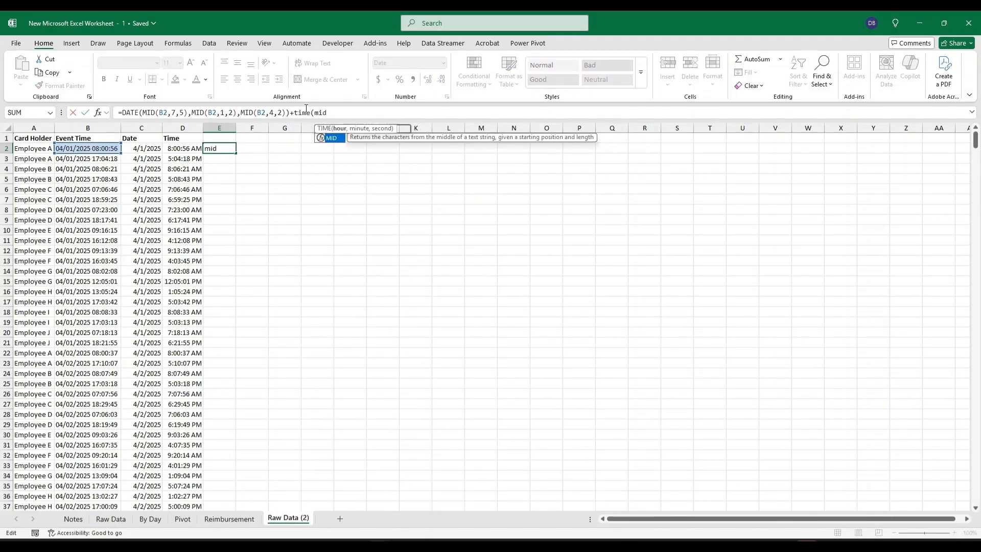
text((b2,)
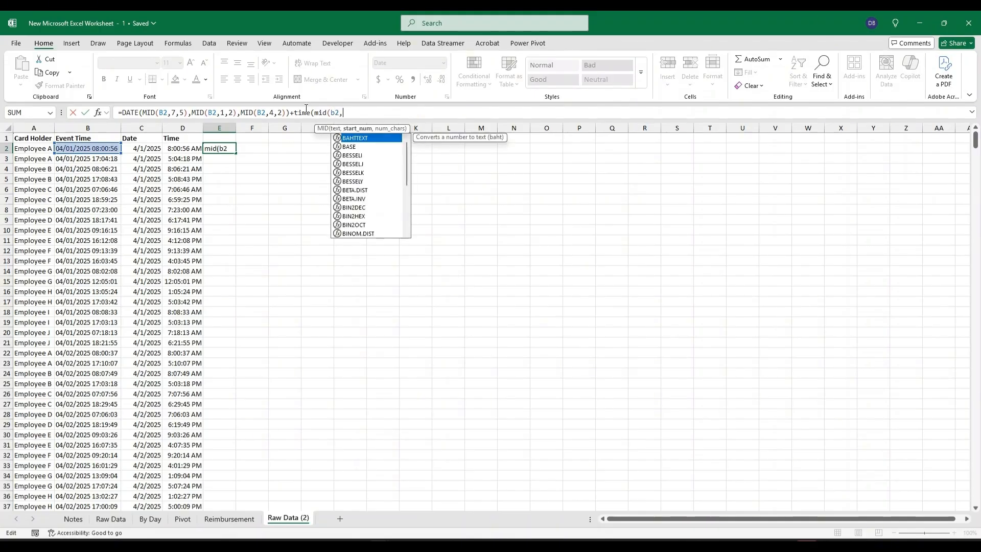
text(12,)
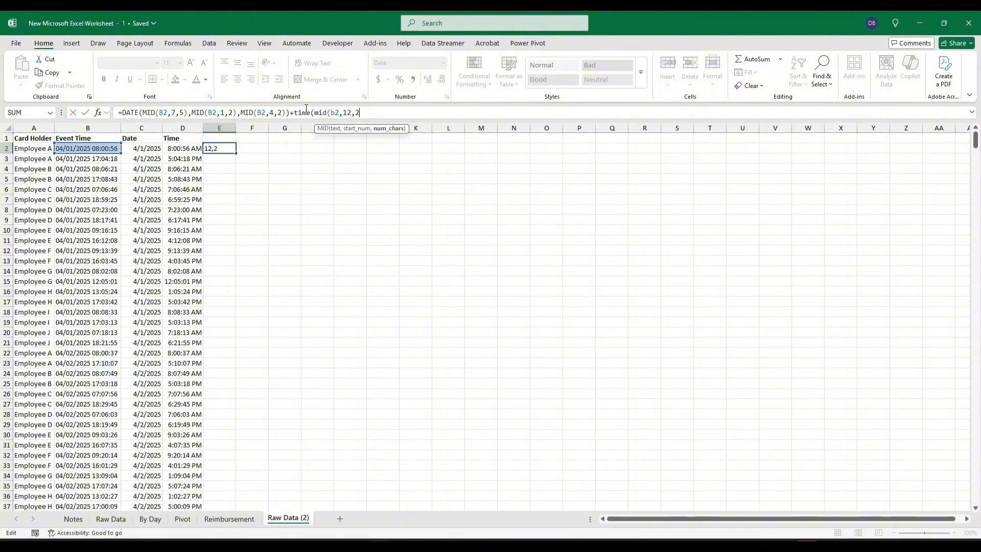
text(2),)
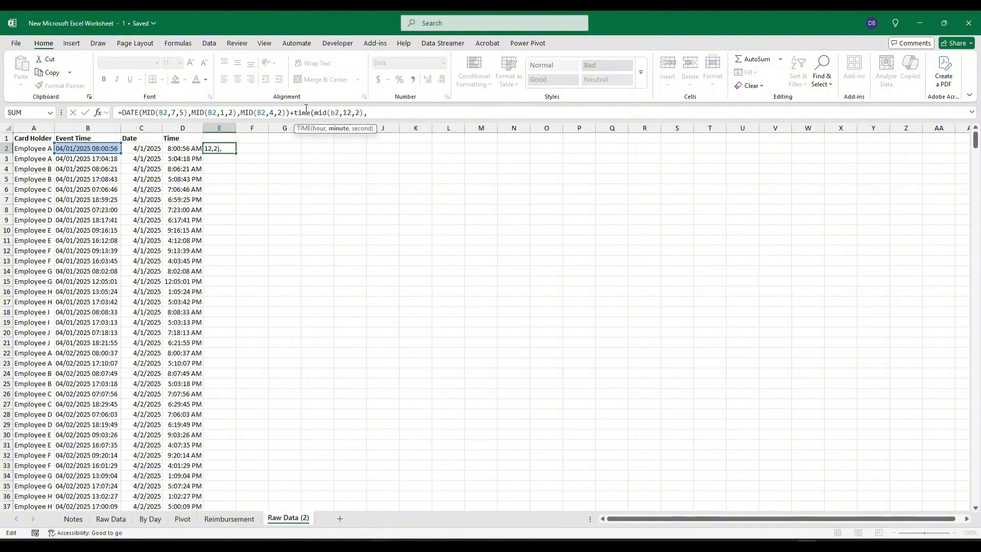
text(mid(b)
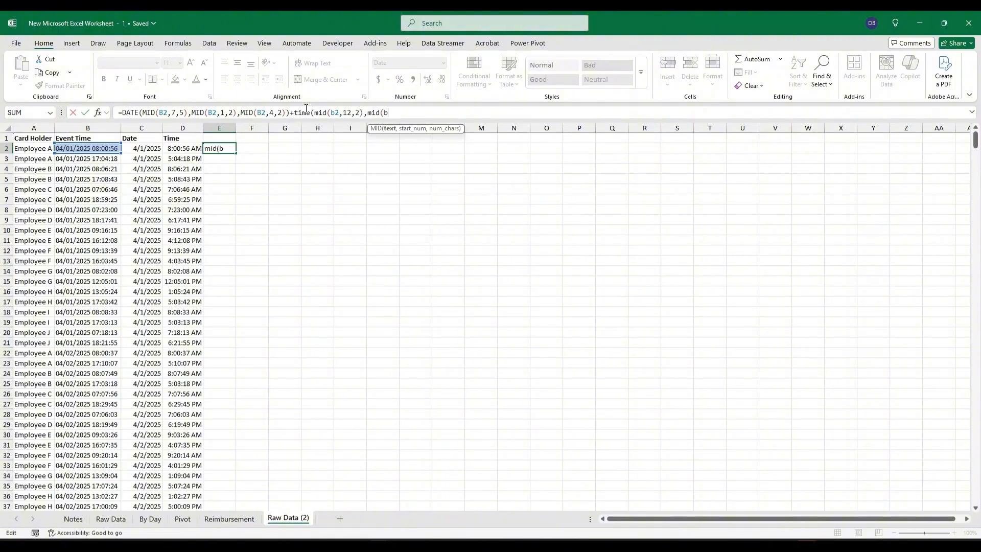
text(2,15,)
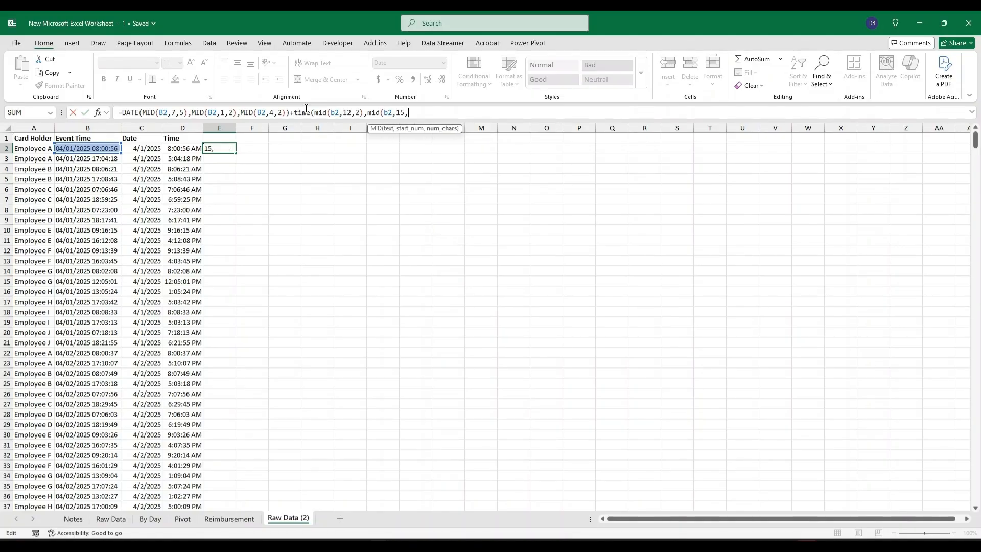
text(2),m)
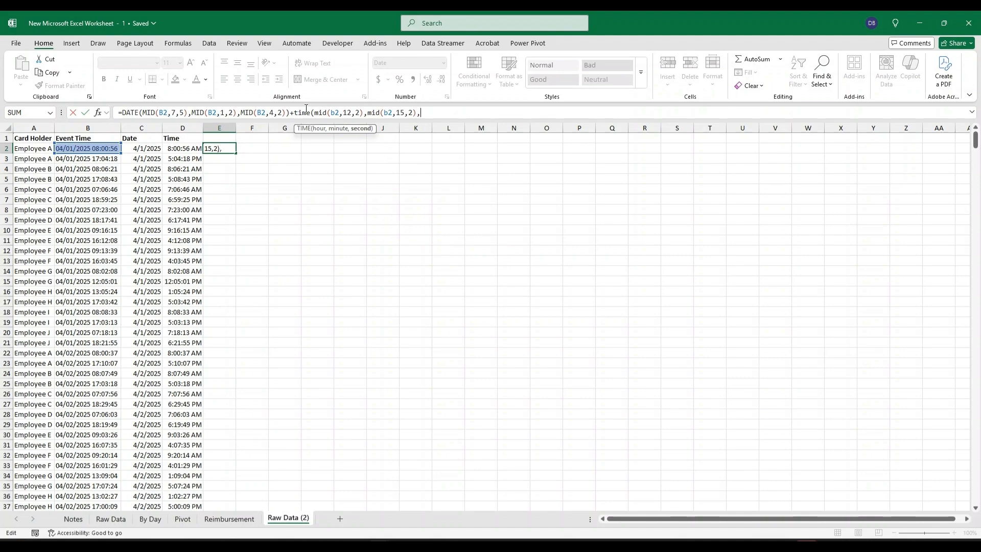
text(id(b)
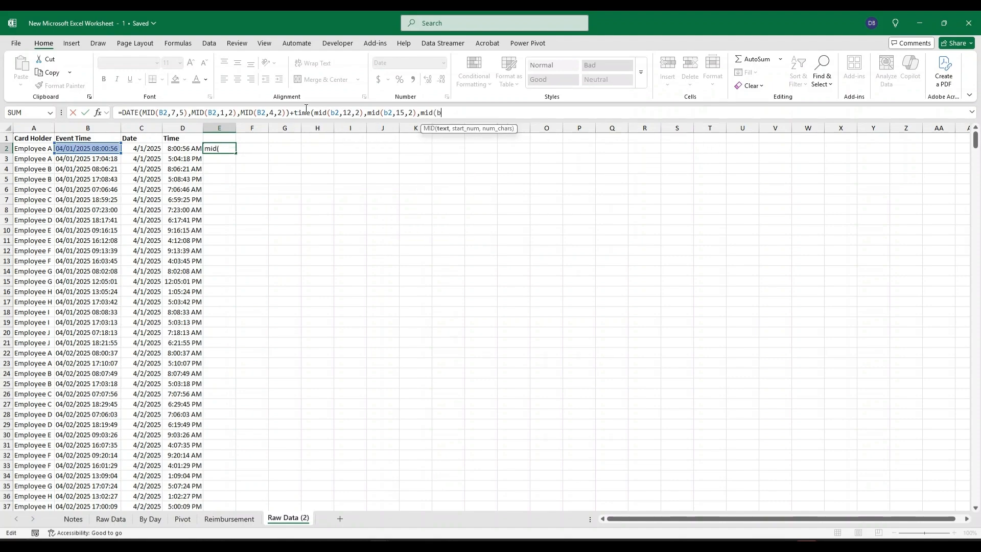
text(2,18,2)))
key(Return)
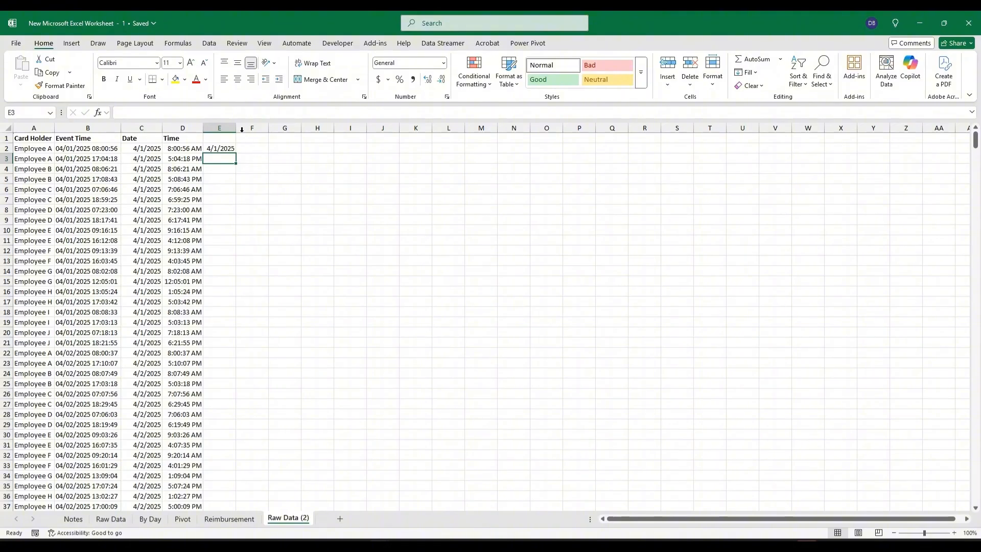
Step: Apply the custom number format m/d/yy h:mm:ss AM/PM to cell E2
click(470, 350)
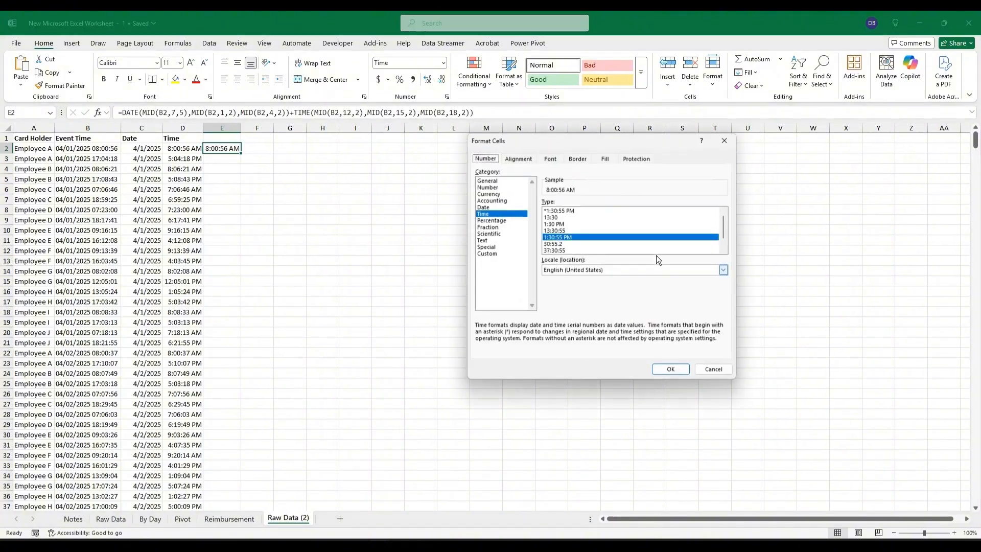
click(486, 253)
click(587, 212)
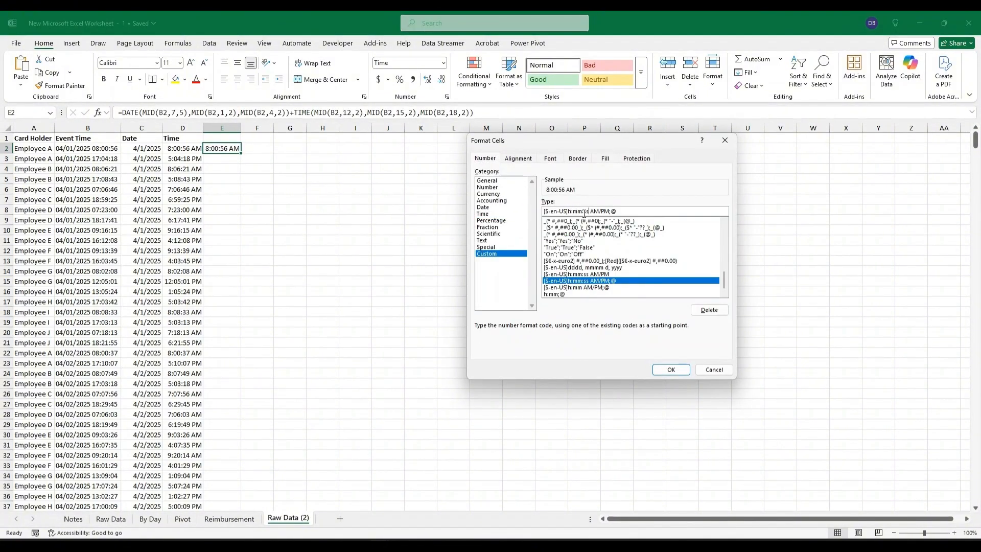
click(568, 211)
text(m/d)
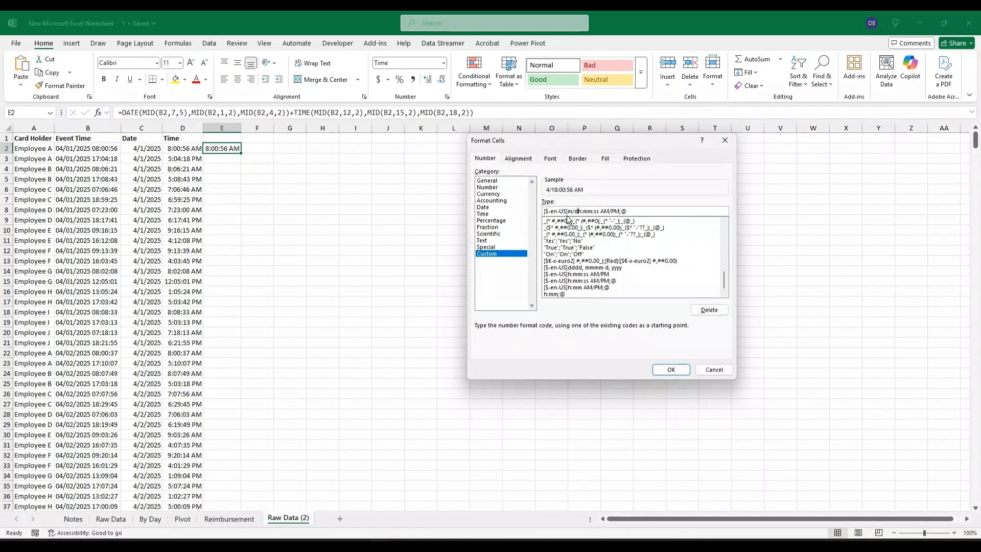
text(/yy)
click(674, 368)
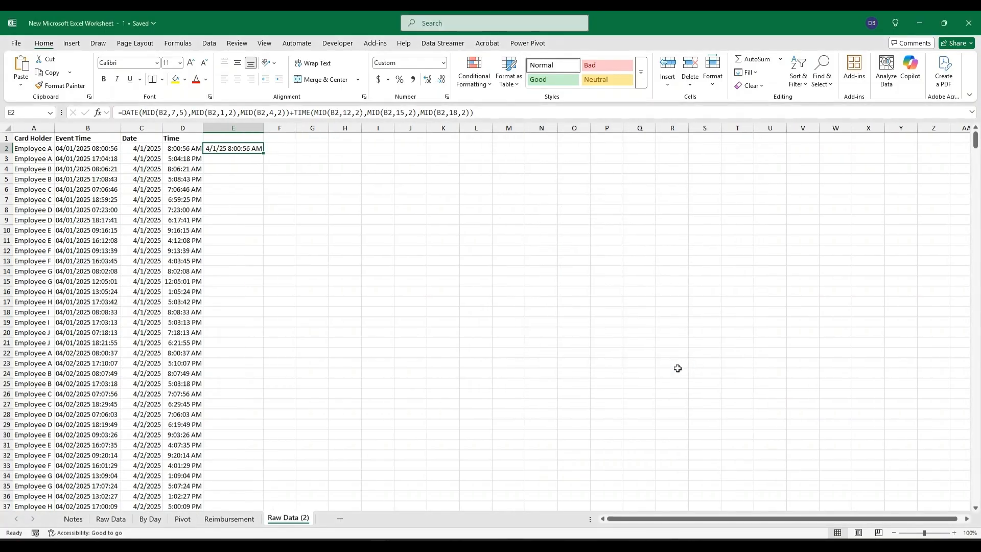
Step: Fill the E2 date-time formula down column E and paste its results as values over the Event Time column from B2
double_click(263, 152)
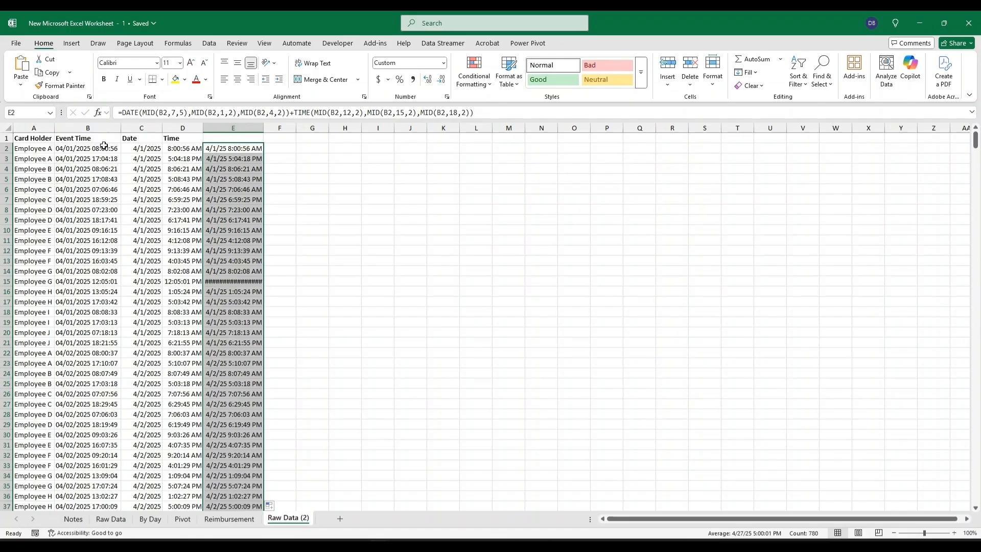
key(ctrl+c)
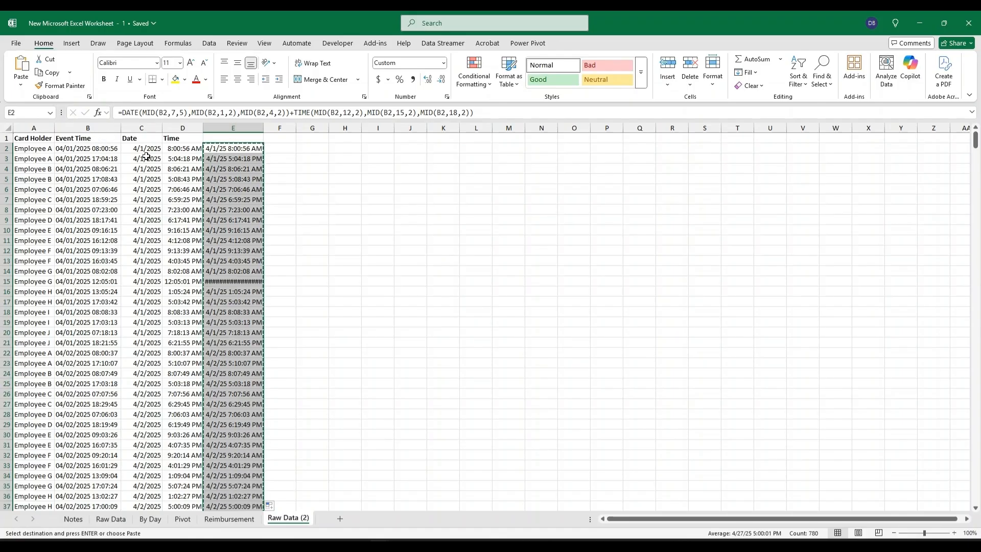
right_click(110, 147)
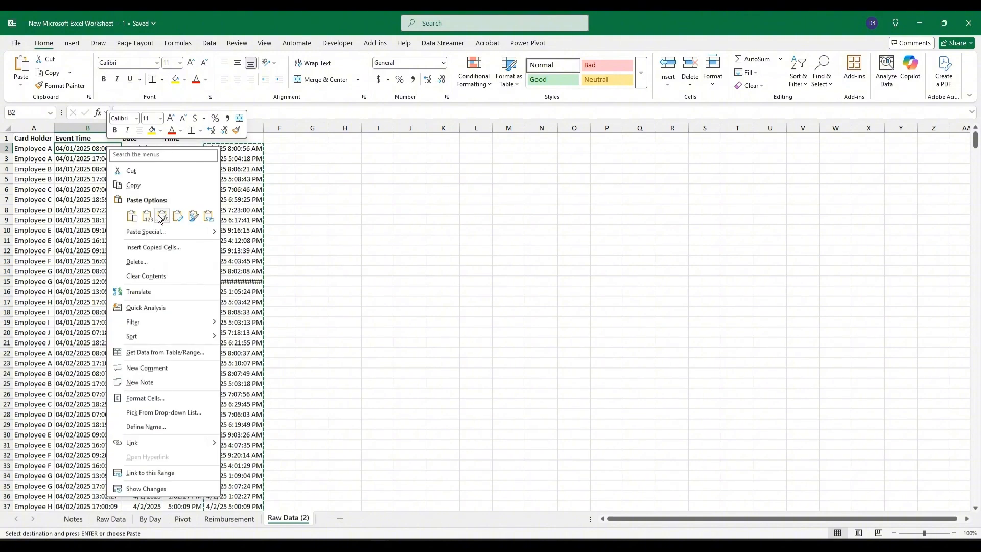
click(149, 215)
Step: Apply the custom number format m/d/yy h:mm:ss AM/PM to the pasted Event Time values
click(444, 62)
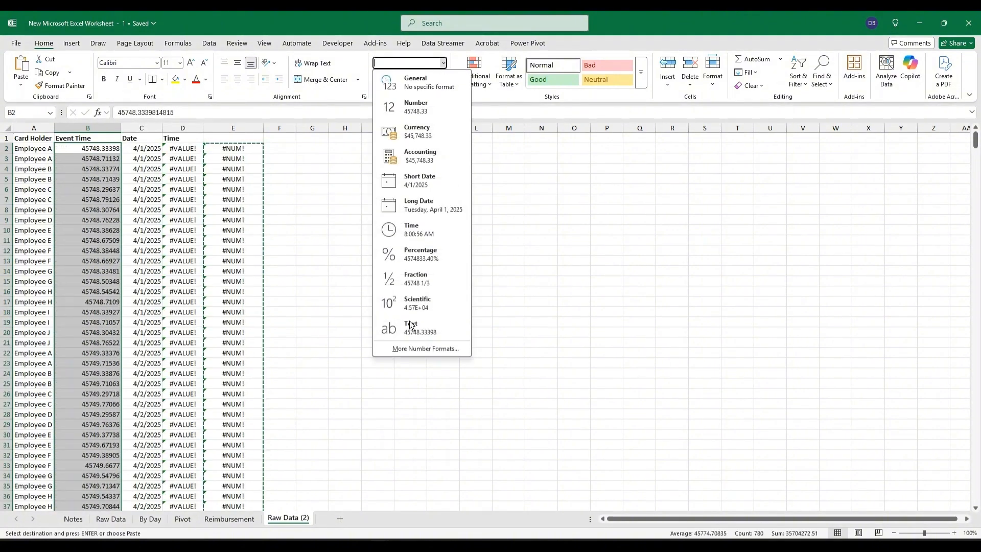
click(437, 347)
click(494, 254)
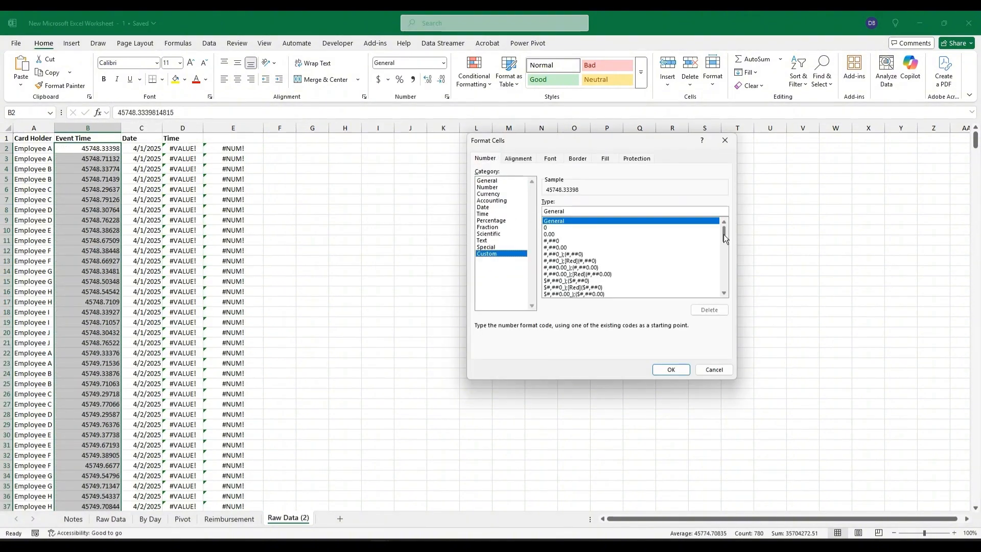
drag(723, 234, 723, 286)
click(632, 294)
click(684, 369)
Step: Delete the helper columns D and E and the Date column, keeping only Card Holder and Event Time
drag(183, 128, 222, 107)
key(ctrl+minus)
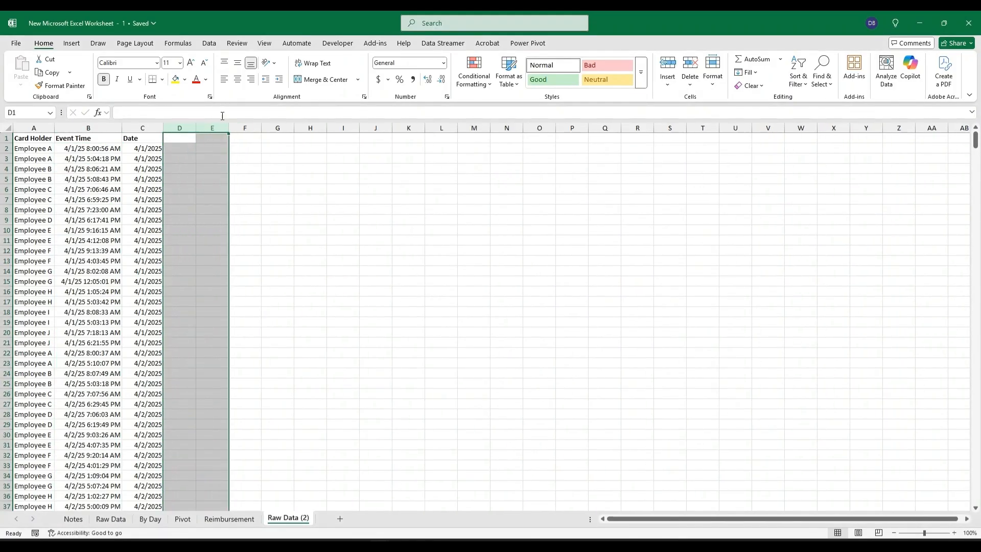
click(142, 124)
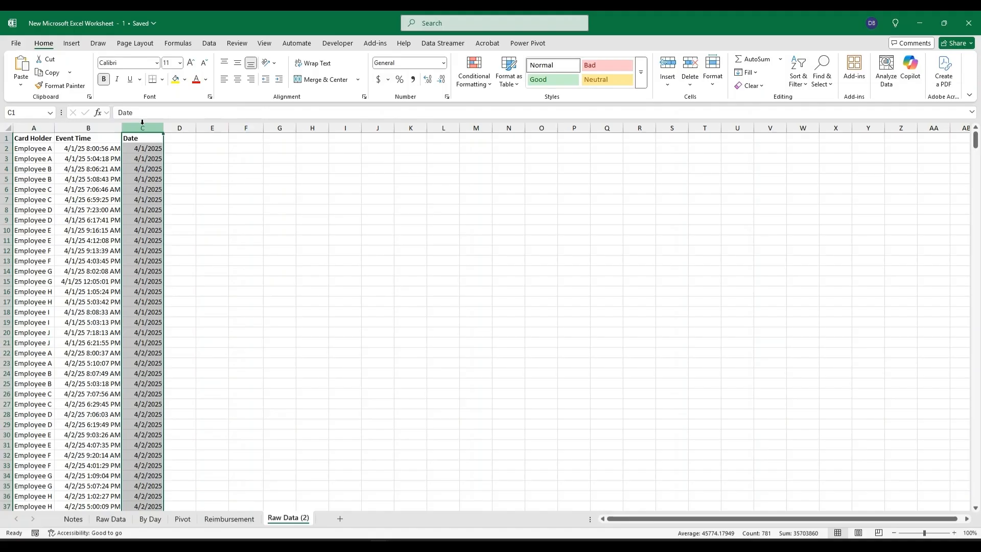
key(ctrl+minus)
click(205, 178)
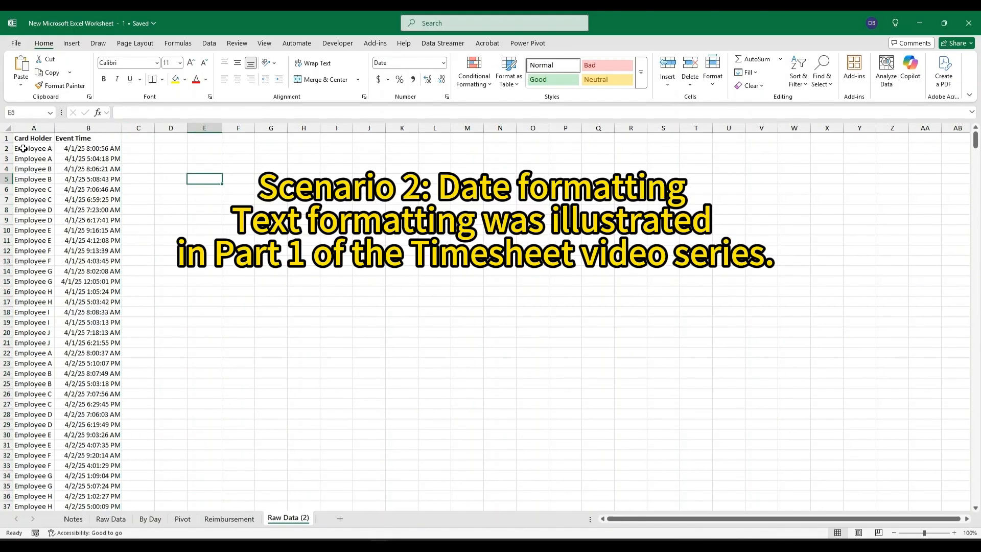
click(90, 148)
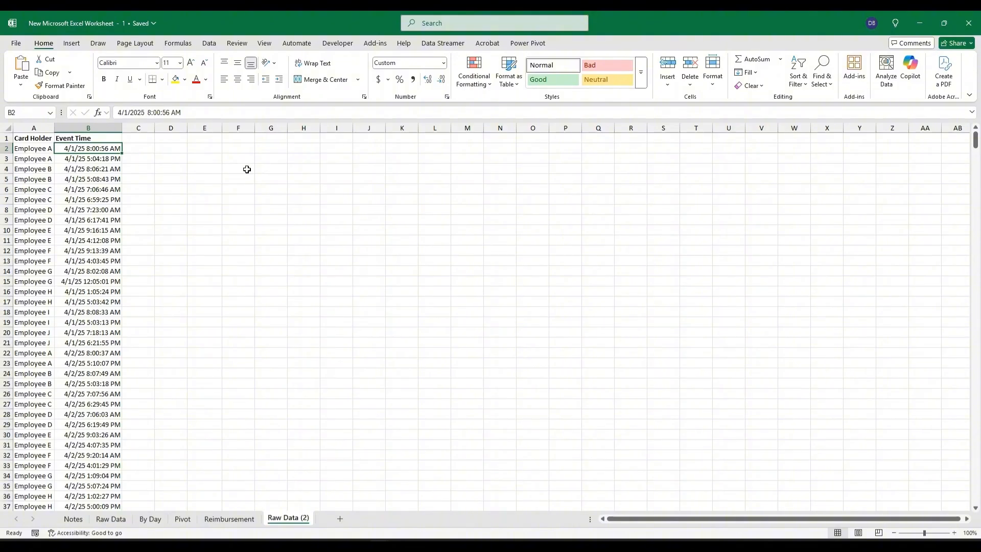
click(171, 139)
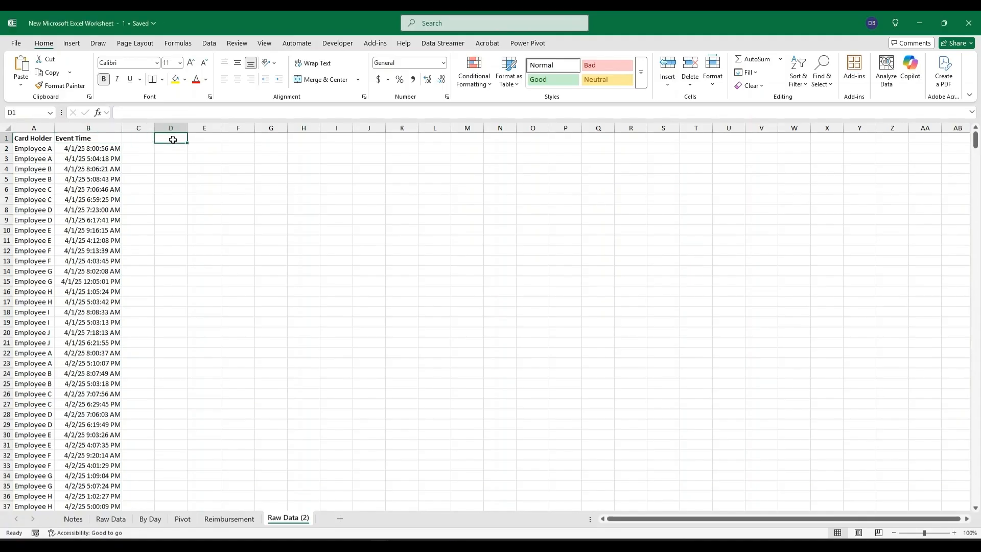
text(=)
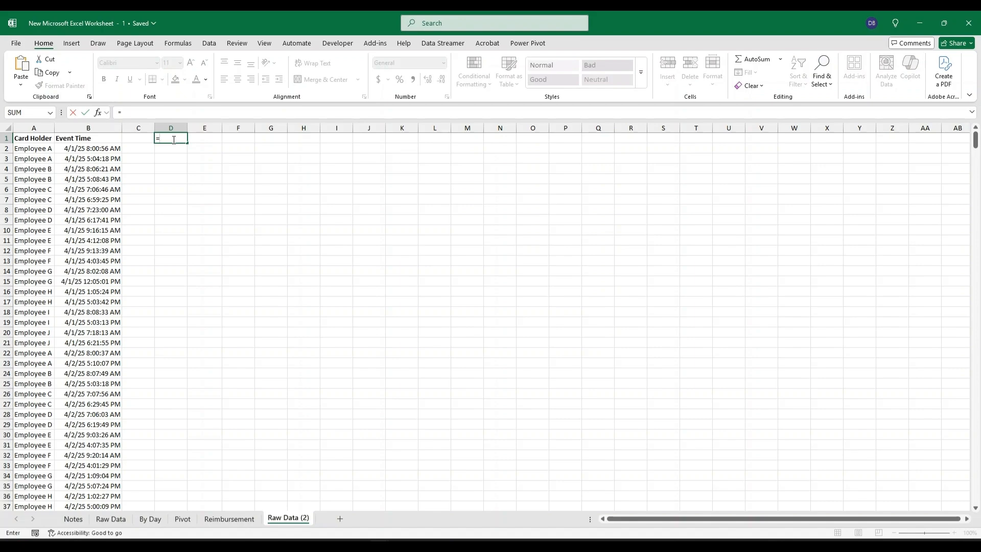
text(uni)
key(Escape)
key(Escape)
Step: Start a formula in D1 with =UNIQUE(FILTER(CHOOSE({1,2},A:A,INT(B:B)), to pair card holders with event dates
text(=unique()
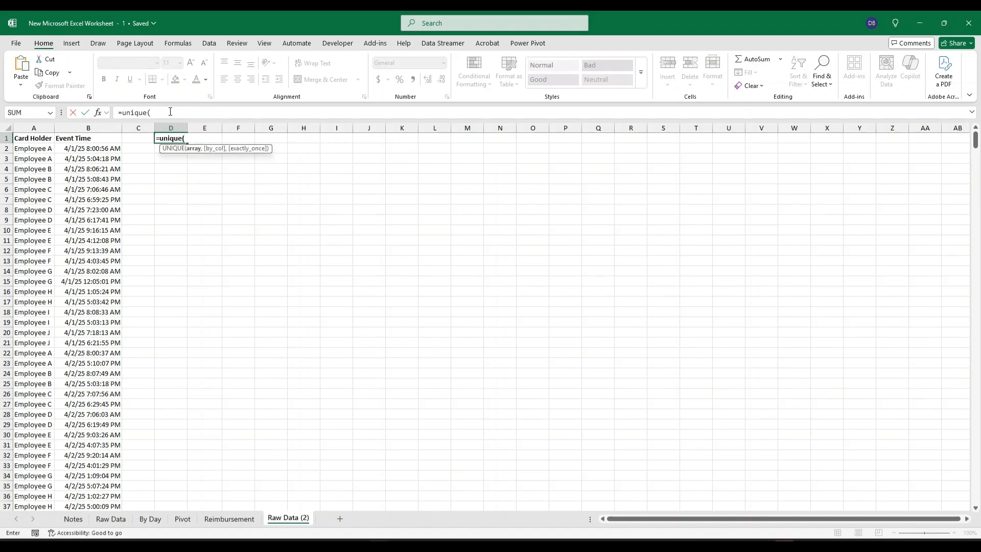
text(filter(choo)
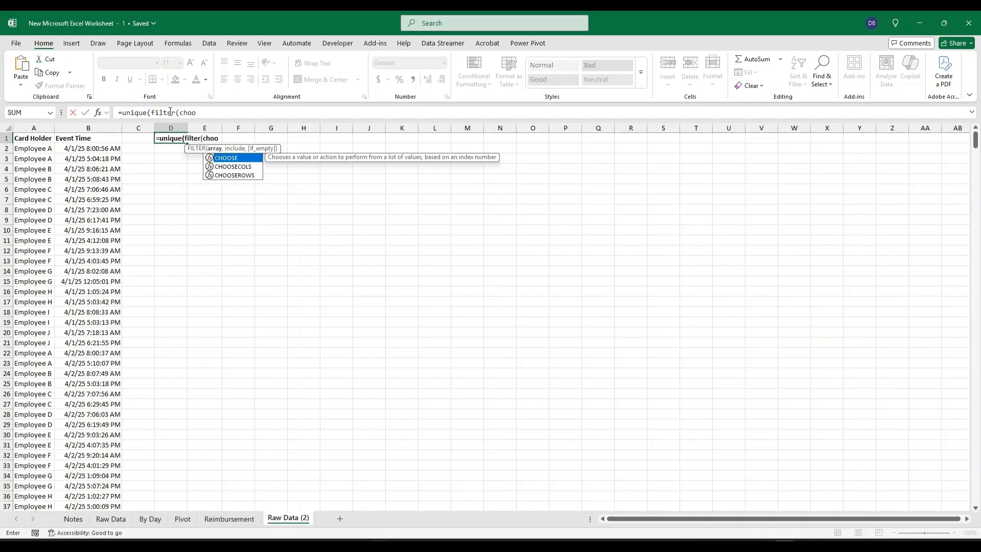
text(se({1,2)
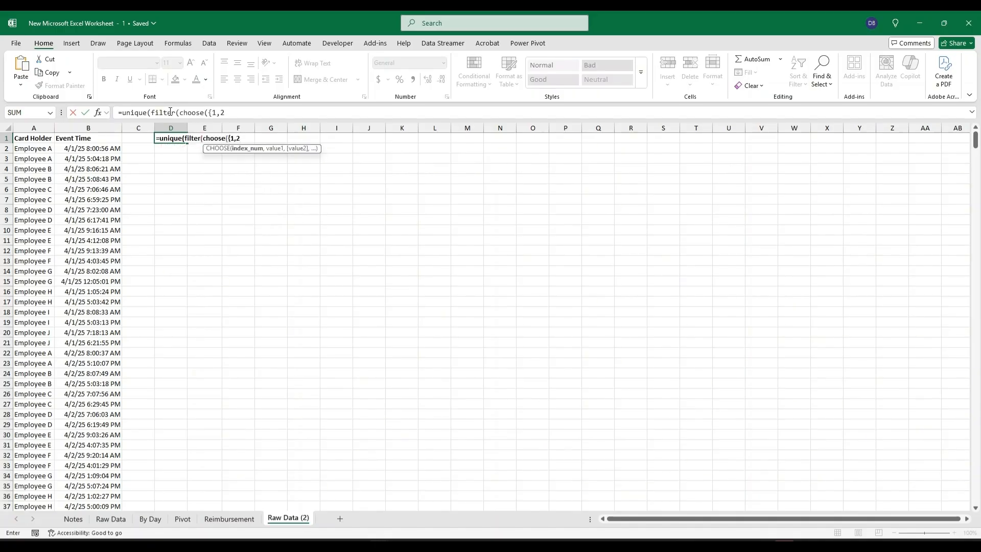
text(},)
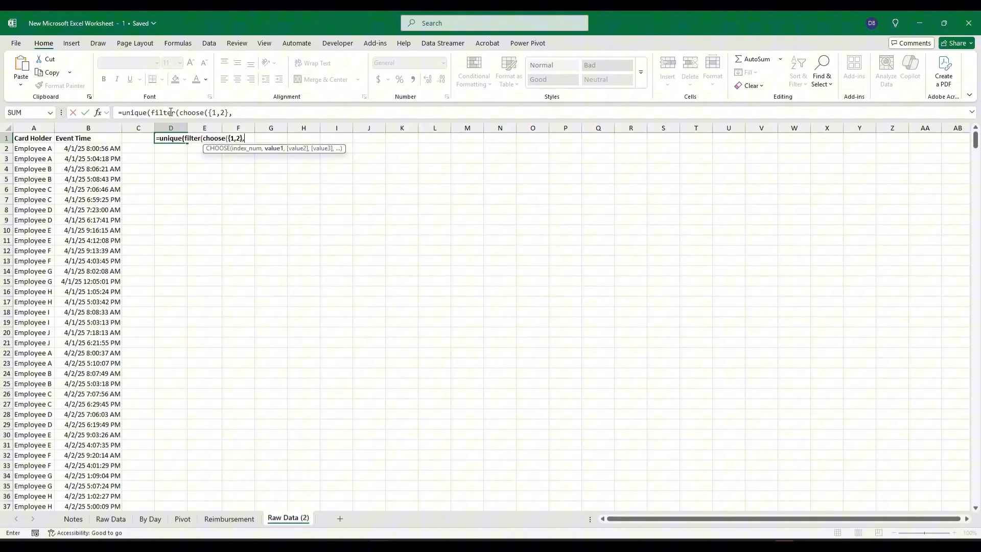
click(45, 127)
text(,int)
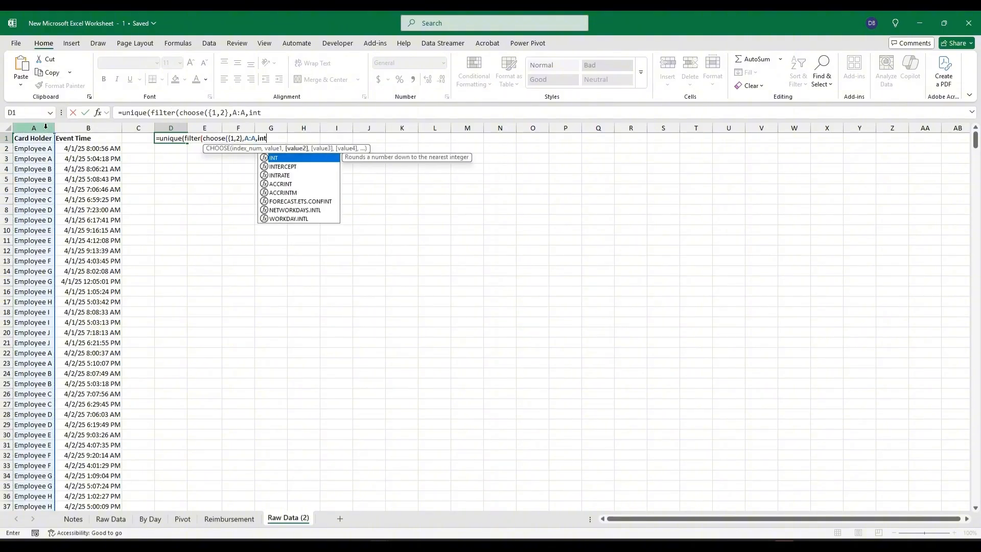
text(()
click(91, 128)
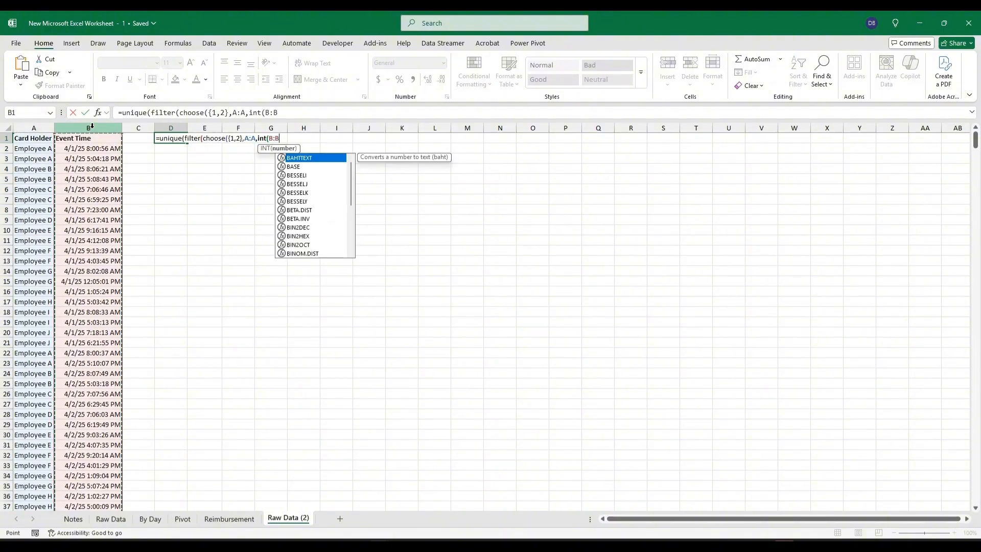
text()),)
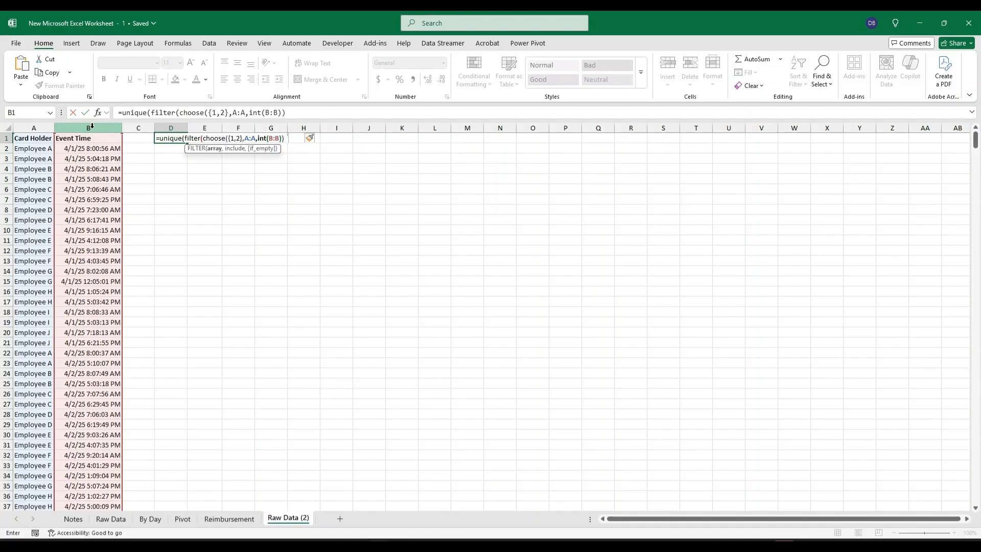
Step: Complete the D1 formula with the filter condition A:A<>"" to exclude blank rows
click(43, 128)
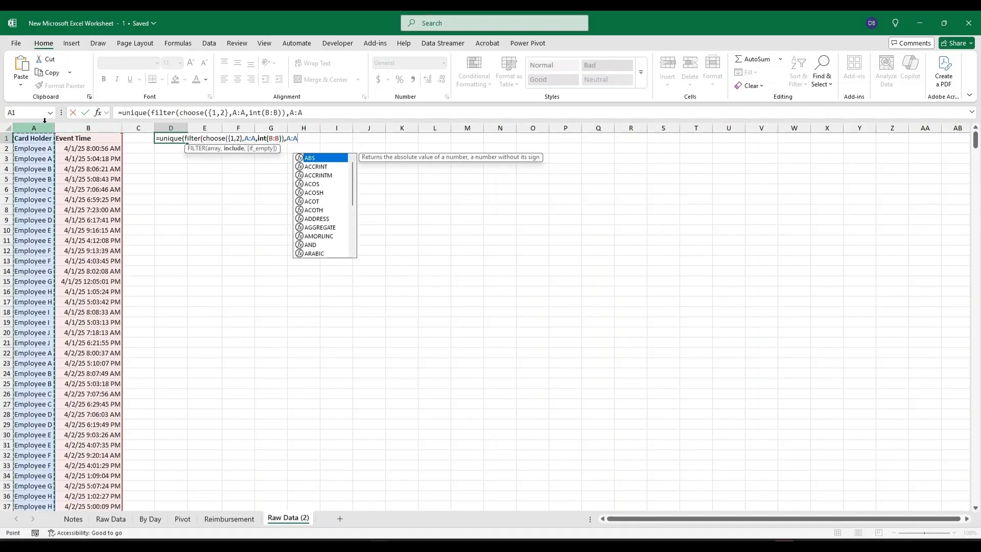
text(<>)
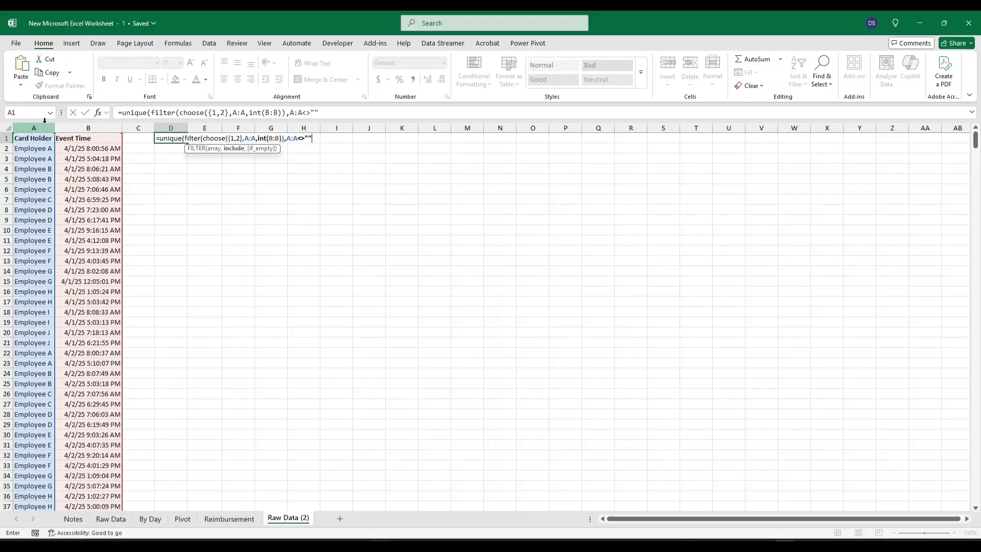
text("")))
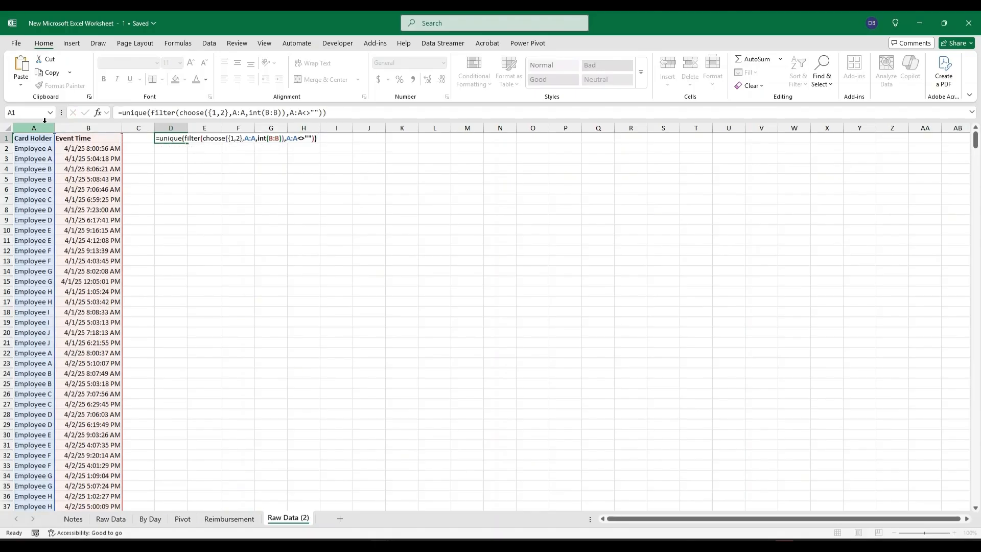
key(Return)
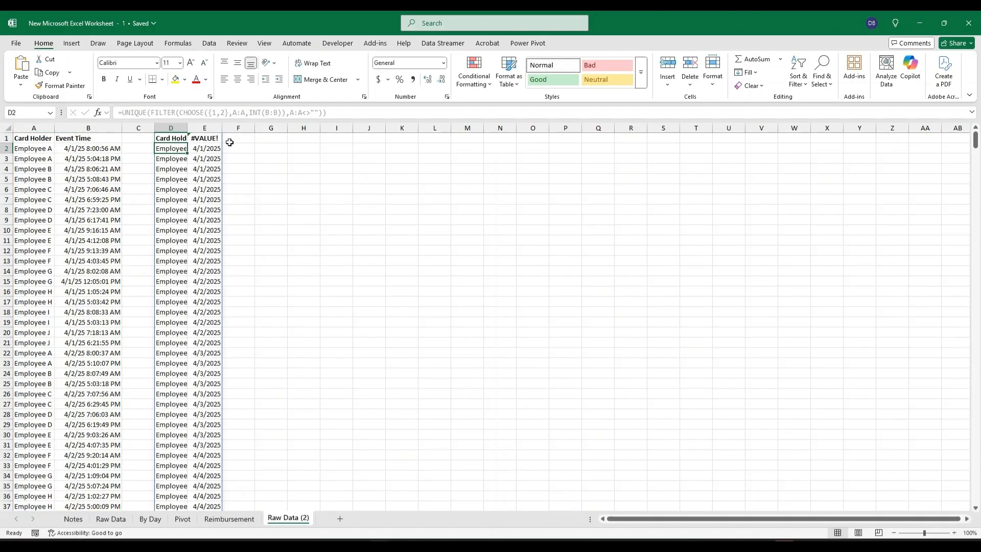
Step: Examine heading cell E1, the source Event Time header and the CHOOSE arguments of the D1 formula
click(210, 139)
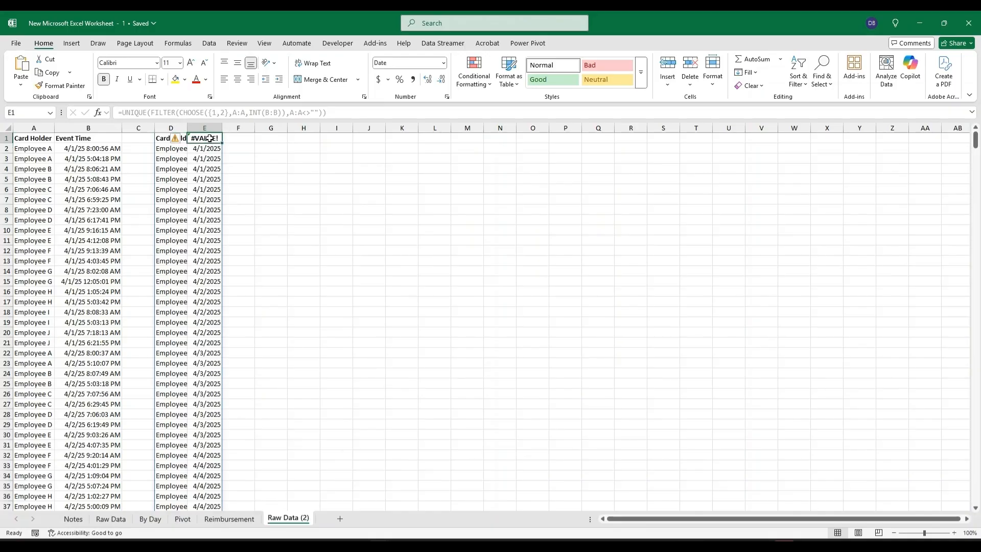
click(95, 138)
click(181, 139)
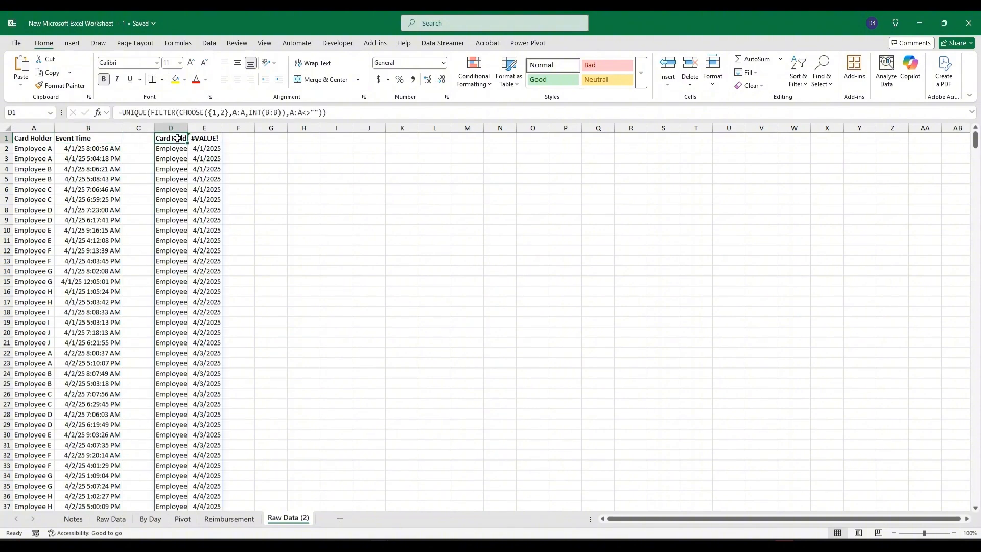
click(237, 111)
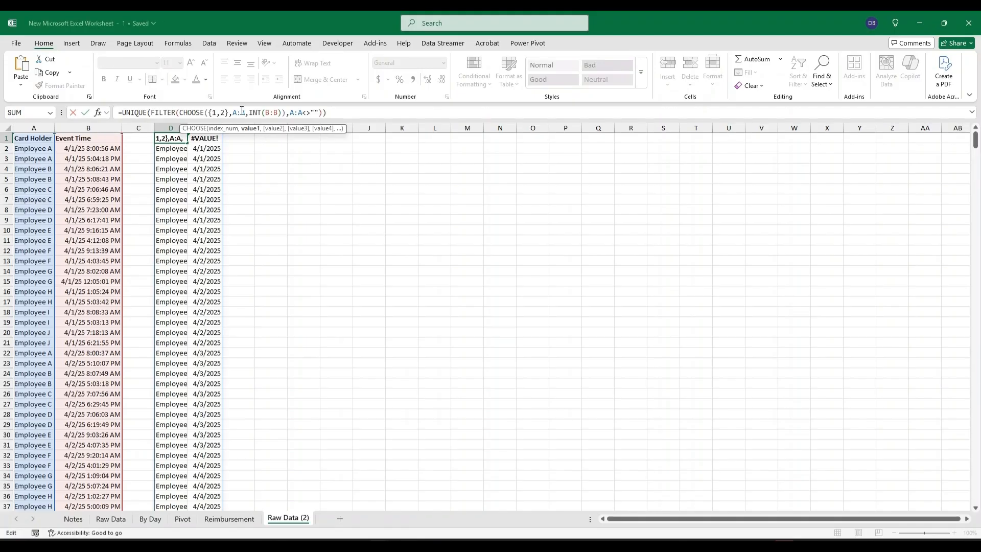
key(Escape)
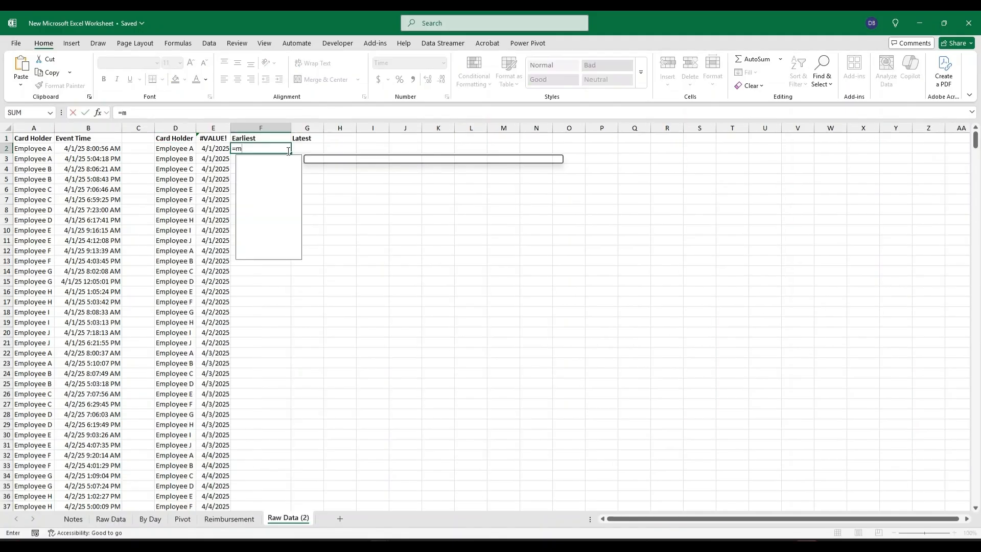
Step: Begin the Earliest formula in F2 with =MIN(IF((A2:A781=$D2 to match the card holder, fixing column D
text(n()
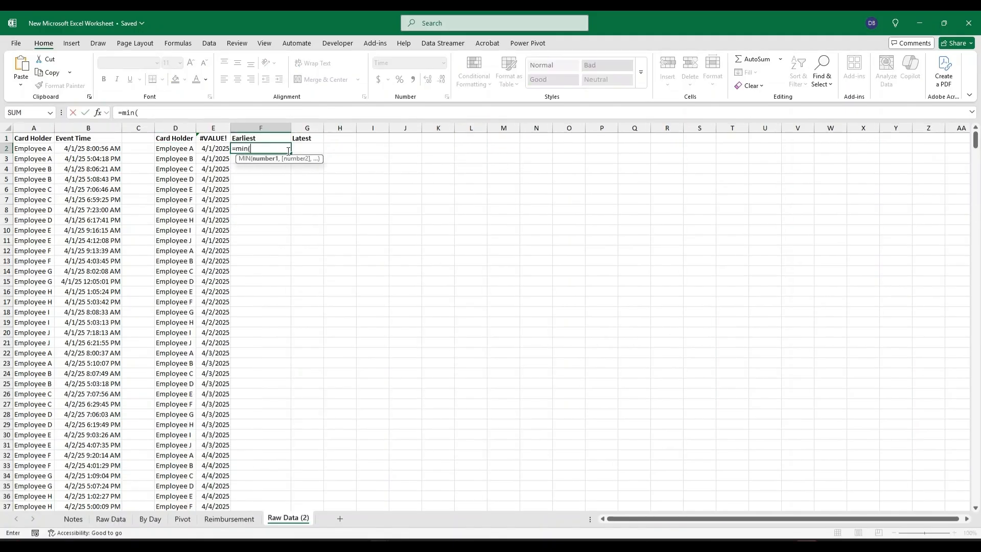
text(if(()
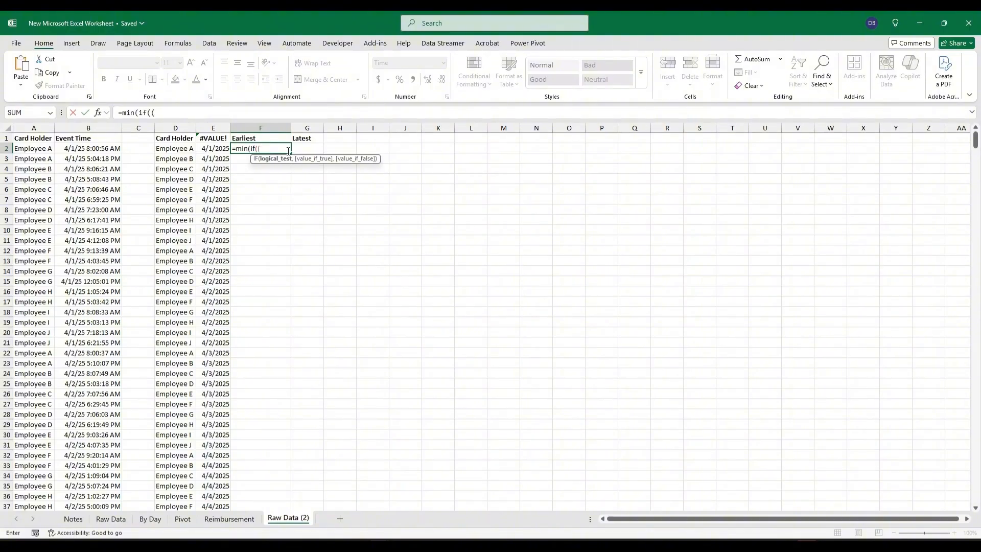
click(47, 149)
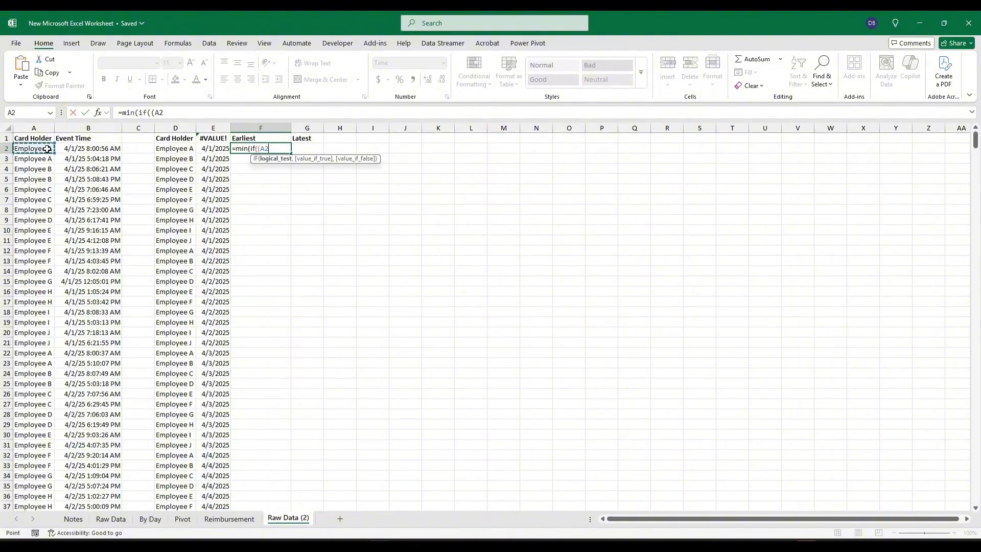
key(ctrl+shift+Down)
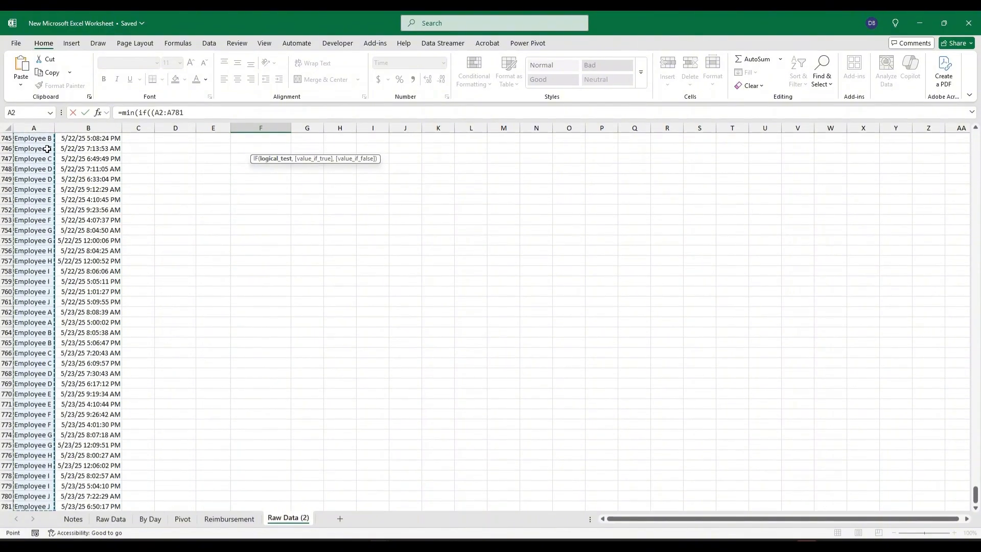
text())
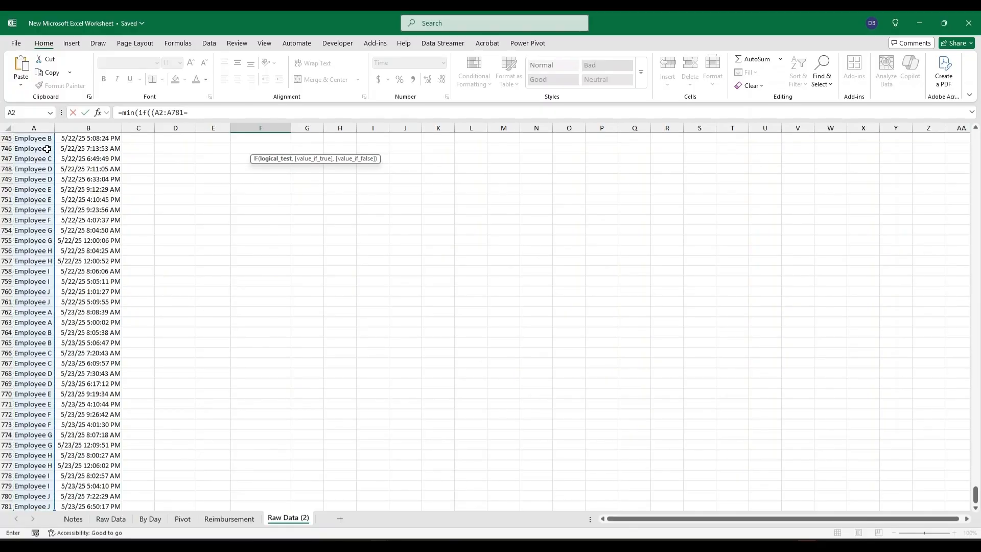
key(ctrl+Home)
click(178, 149)
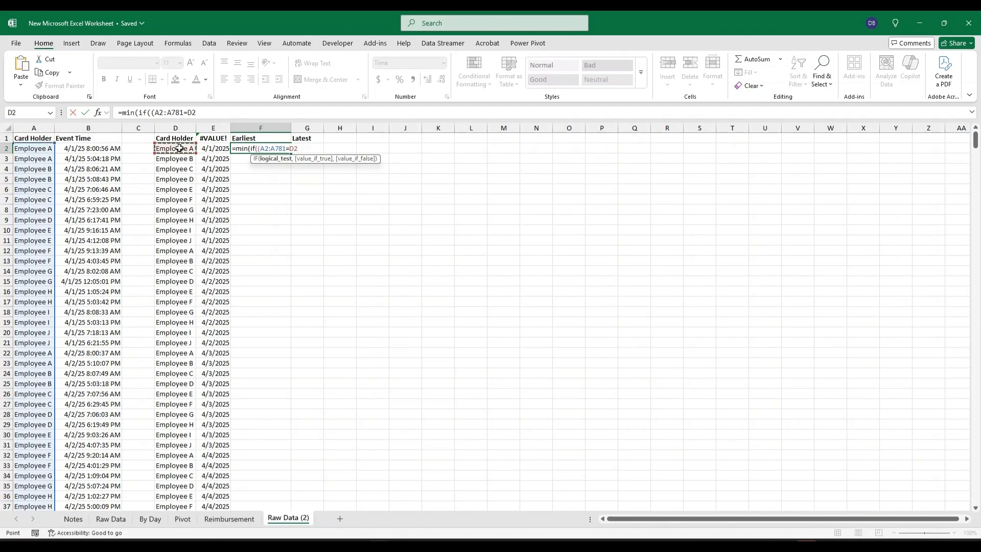
key(F4)
key(F4)
Step: Add the date condition *(INT(B2:B781)=E2 to the Earliest formula in F2
text()*(int()
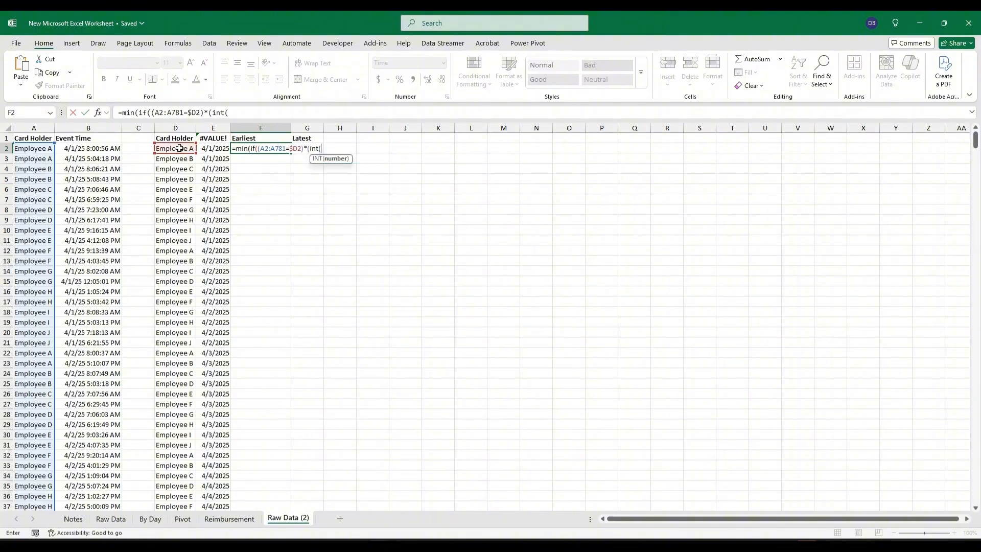
click(88, 147)
key(ctrl+shift+Down)
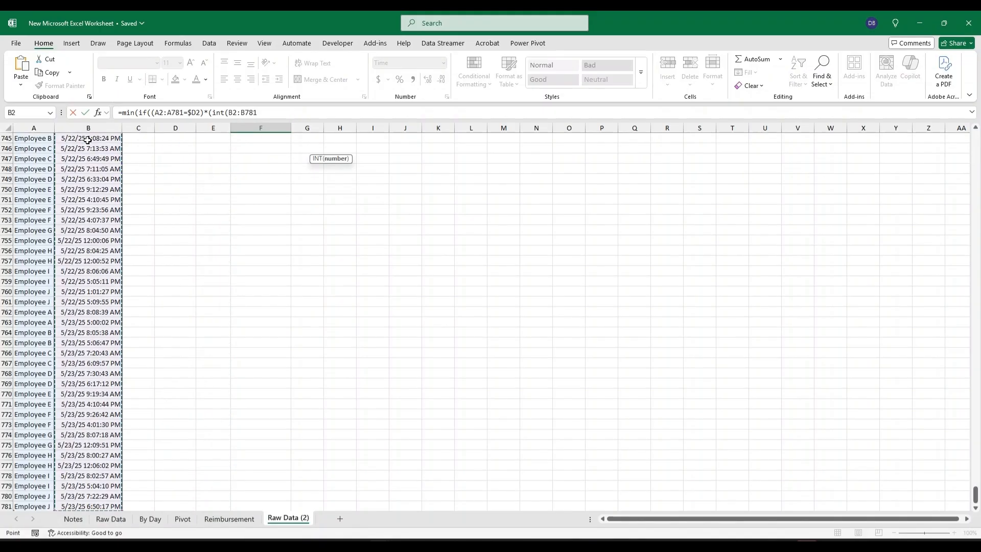
text()=)
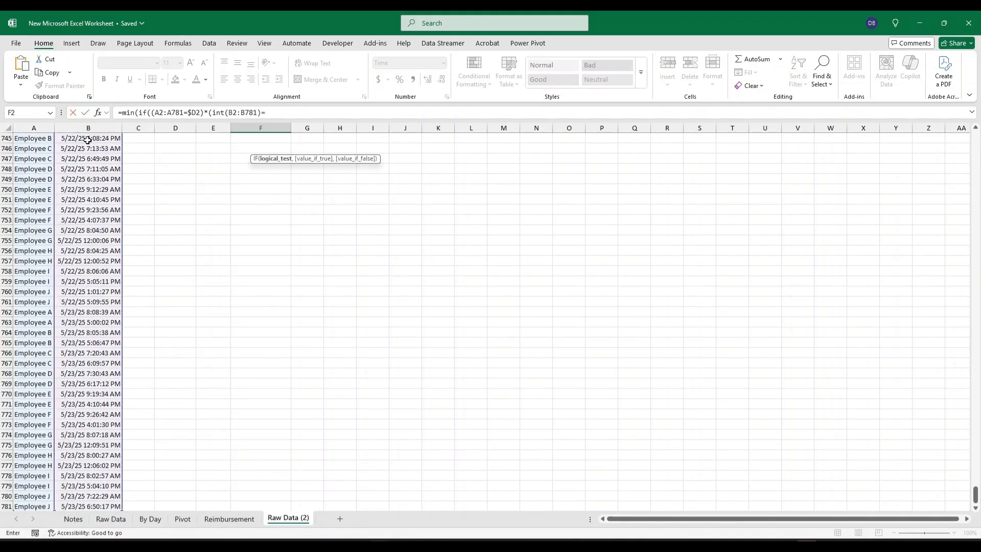
key(ctrl+Home)
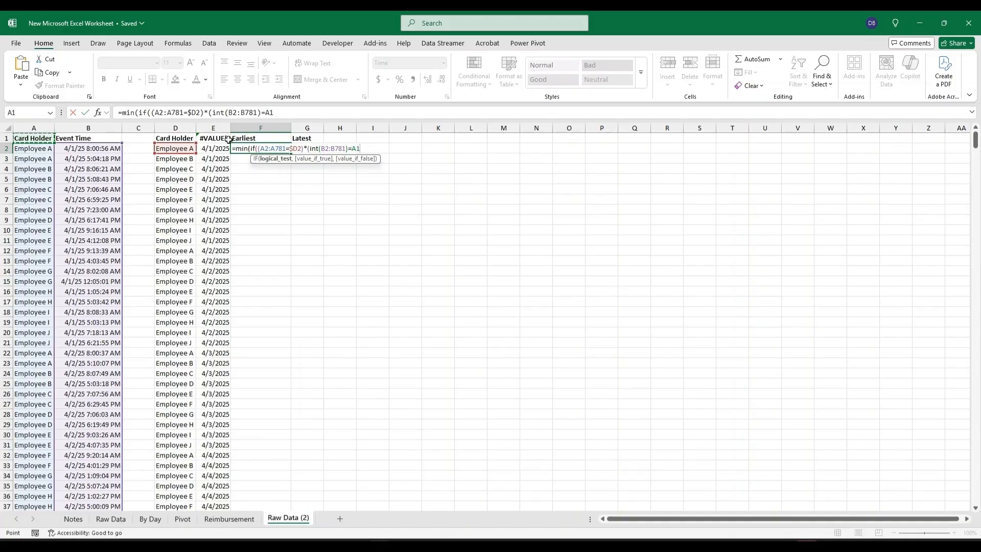
click(217, 148)
Step: Make the ranges in the F2 formula absolute as $A$2:$A$781 and $B$2:$B$781
click(179, 112)
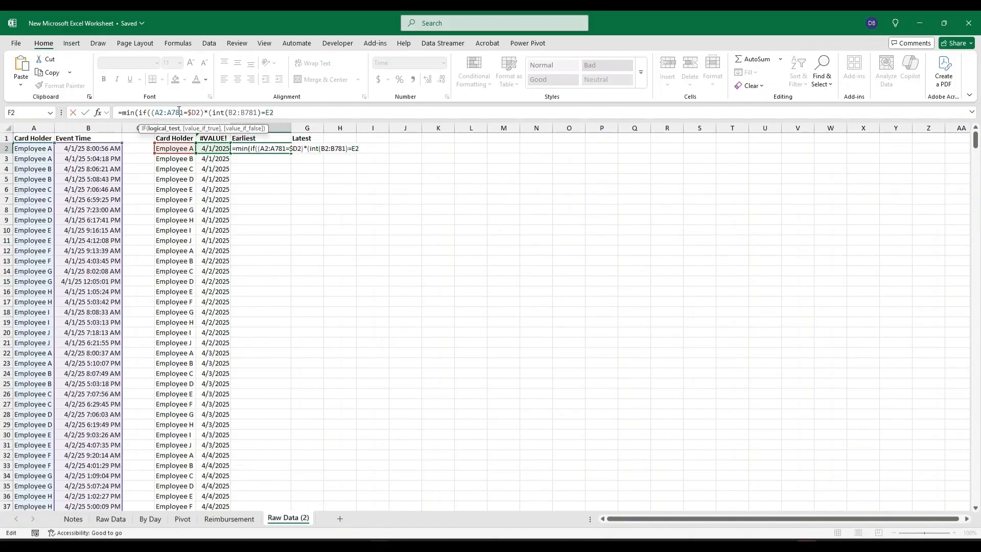
key(F4)
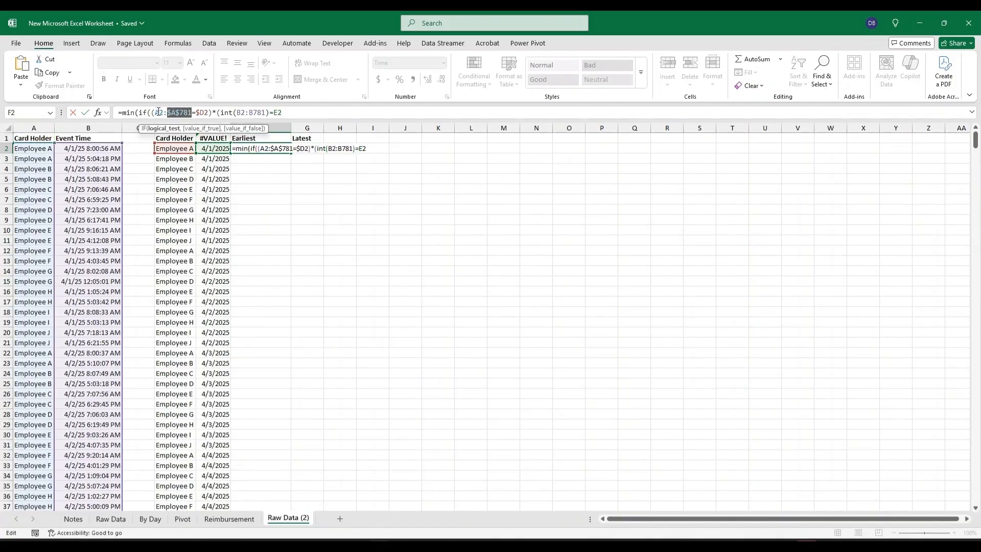
click(161, 111)
key(F4)
click(209, 112)
key(F4)
click(241, 112)
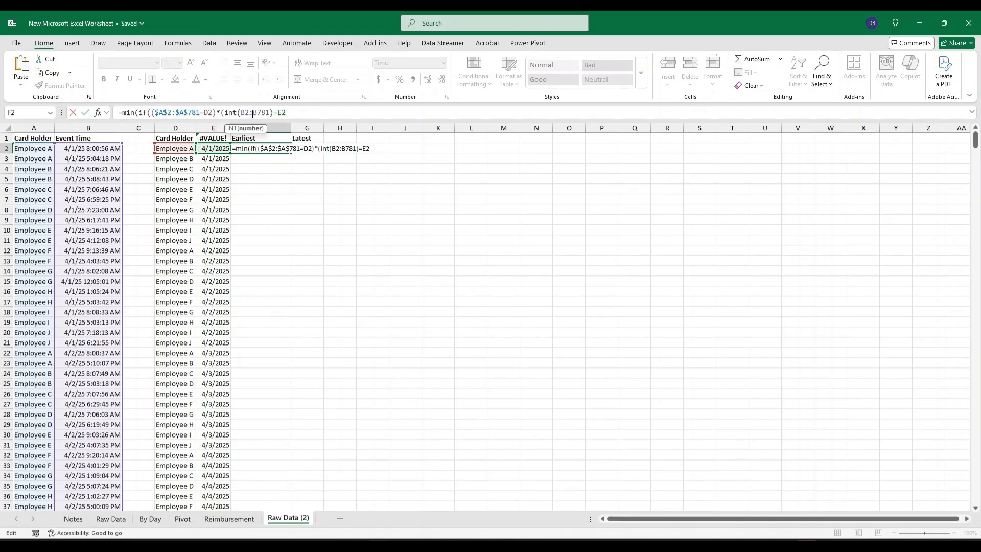
key(F4)
click(208, 113)
key(F4)
click(280, 113)
key(F4)
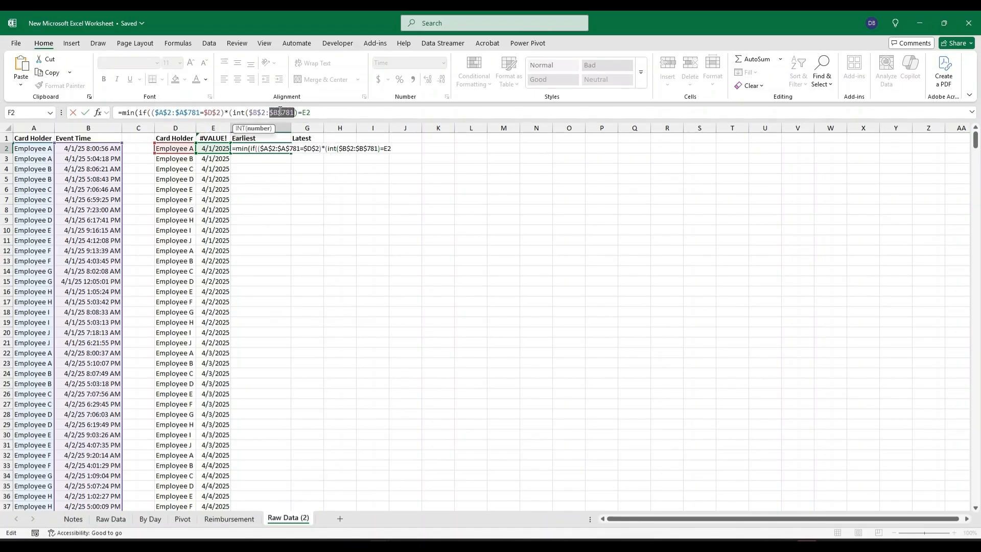
Step: Fix only the columns of the card holder and date references in the F2 formula, as $D2 and $E2
click(305, 113)
double_click(214, 112)
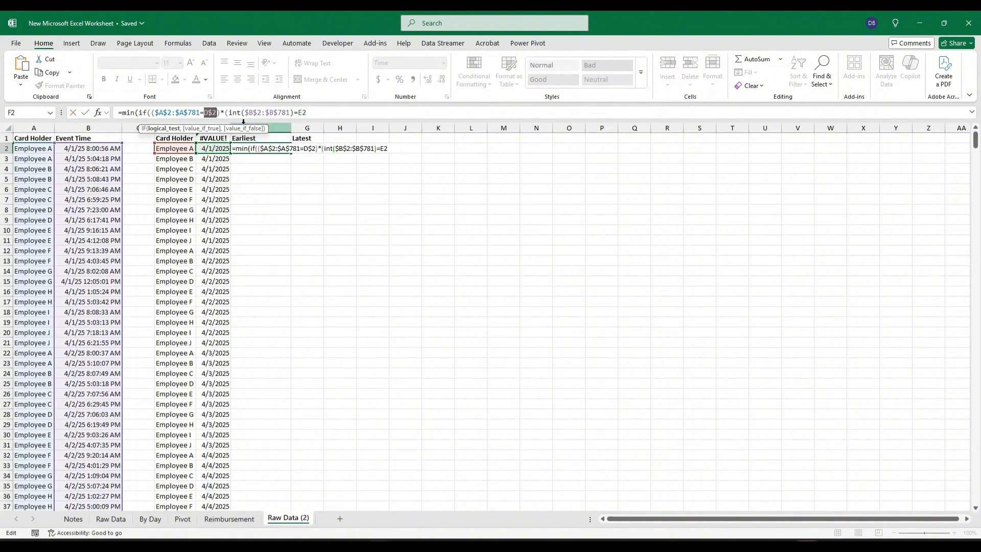
key(F4)
key(F4)
click(300, 112)
double_click(302, 112)
key(F4)
key(F4)
key(F4)
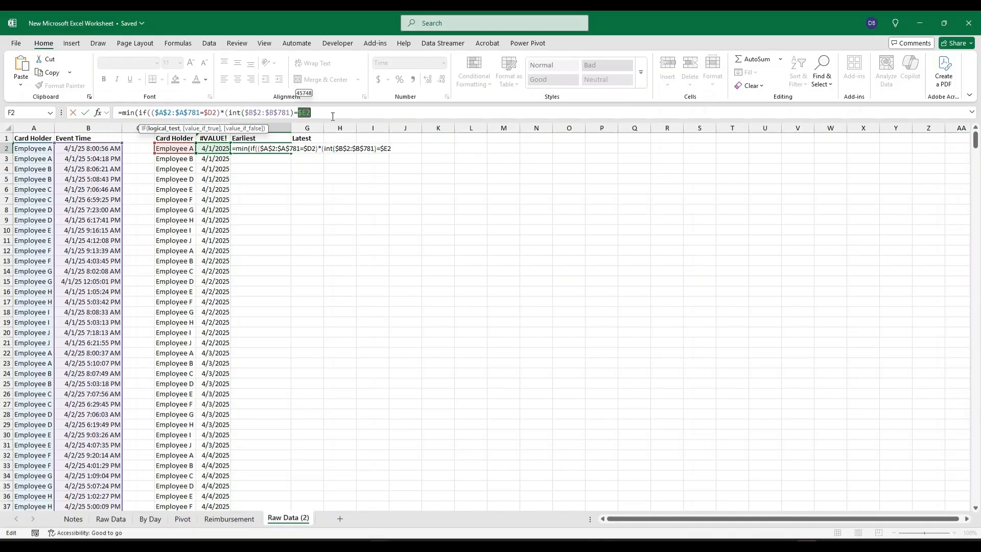
Step: Complete the F2 formula with $B$2:$B$781 as the value if true and enter it as an array formula
click(327, 112)
text(),)
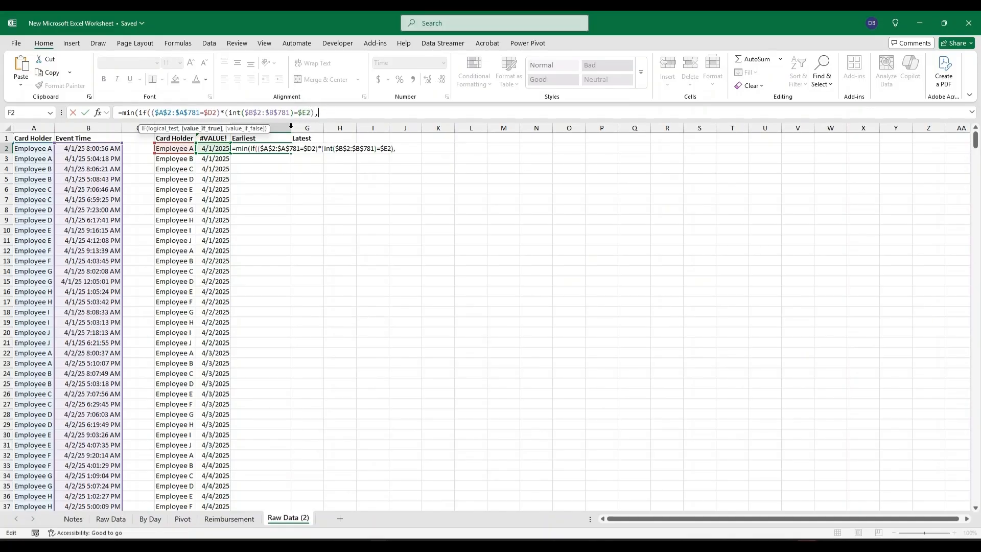
click(114, 149)
key(ctrl+shift+Down)
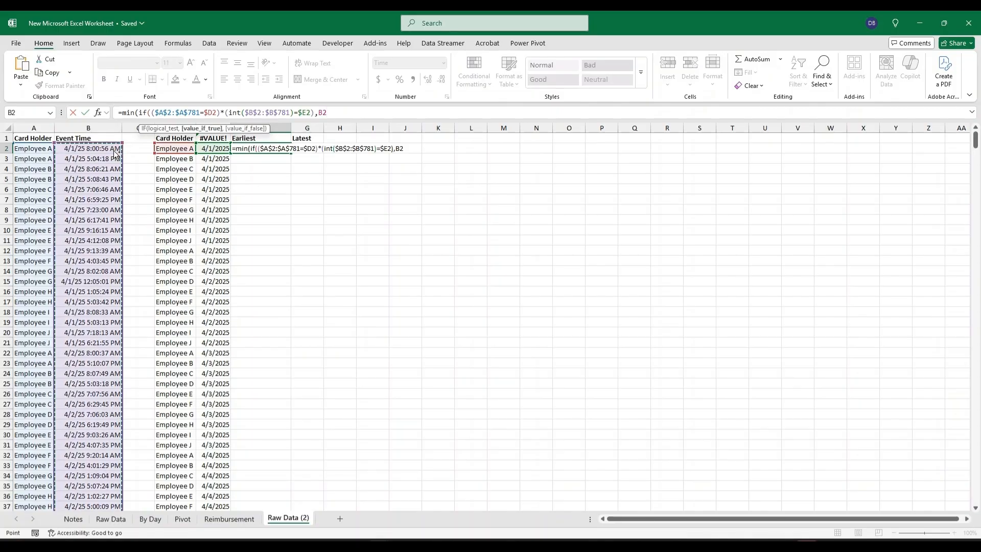
key(F4)
text()))
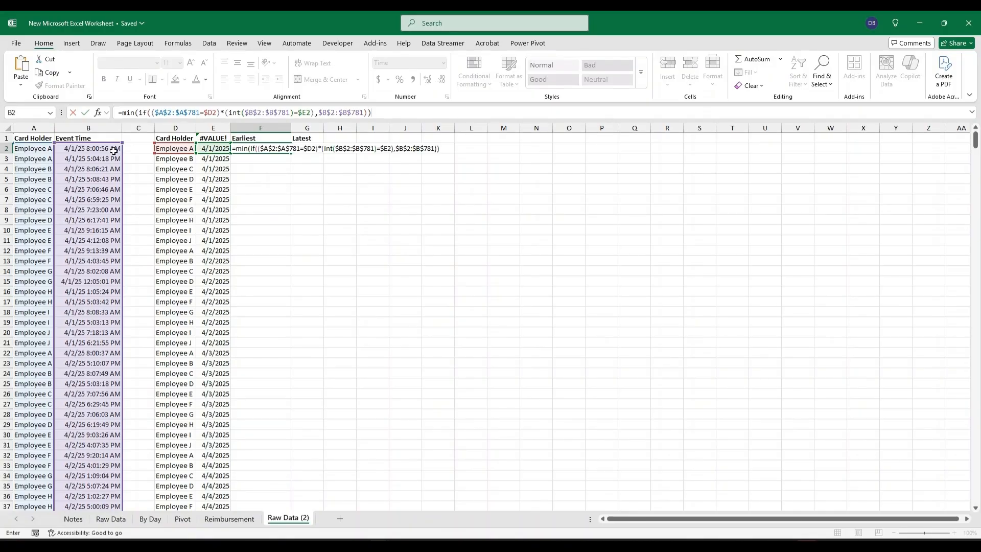
key(ctrl+shift+Return)
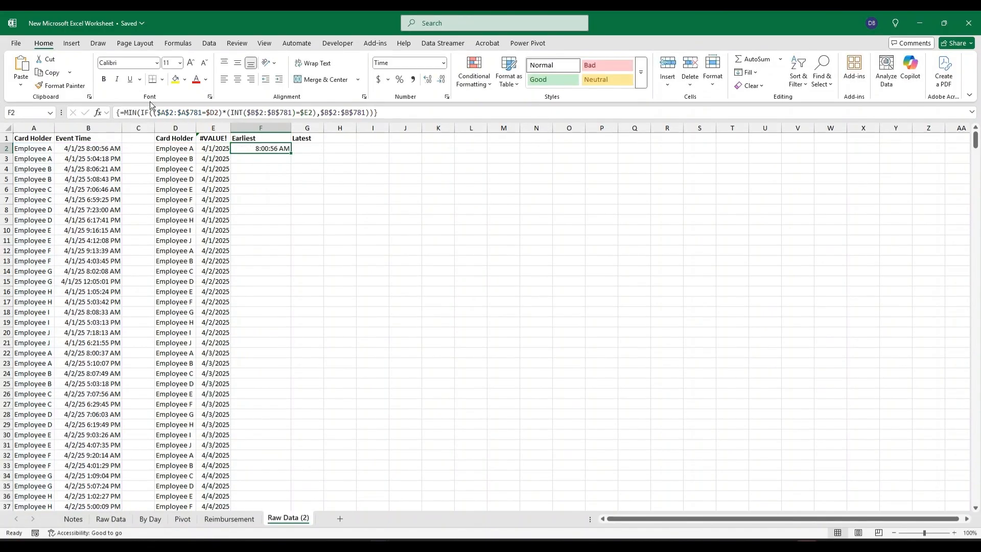
Step: Re-enter the F2 formula as an array formula and fill it down the Earliest column
click(398, 112)
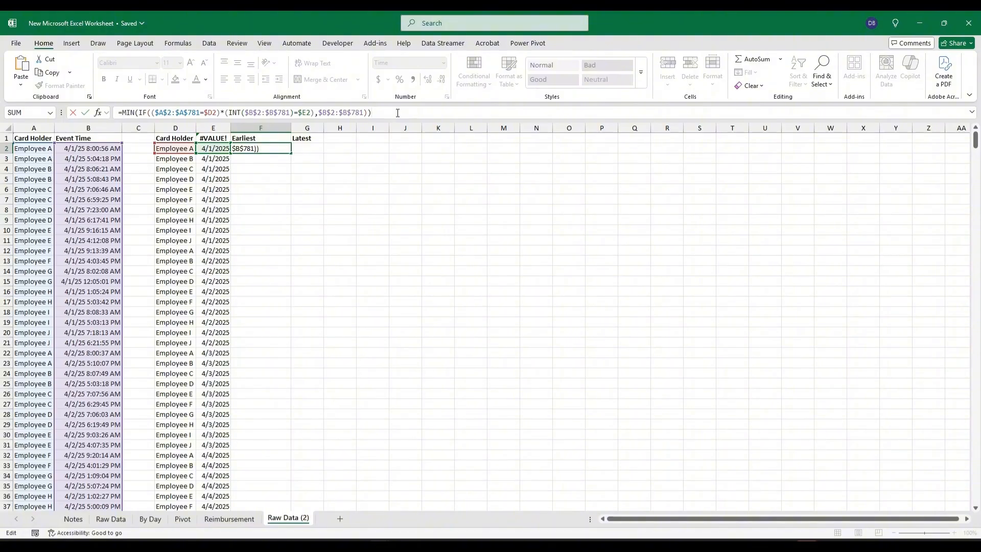
key(ctrl+shift+Return)
double_click(292, 153)
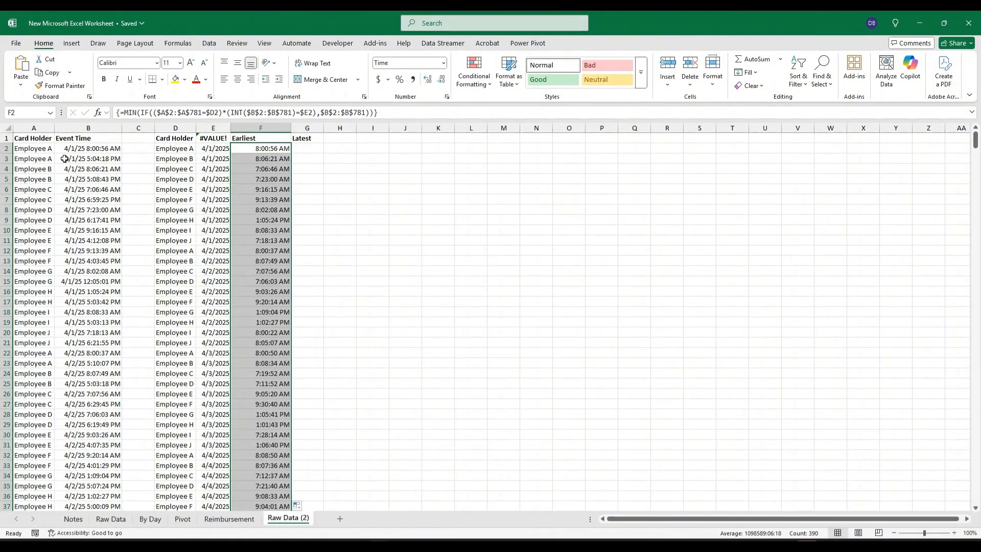
Step: Highlight Employee A's 4/2/25 8:00:37 AM event in B22 and the matching summary row D12:F12 in yellow
click(112, 148)
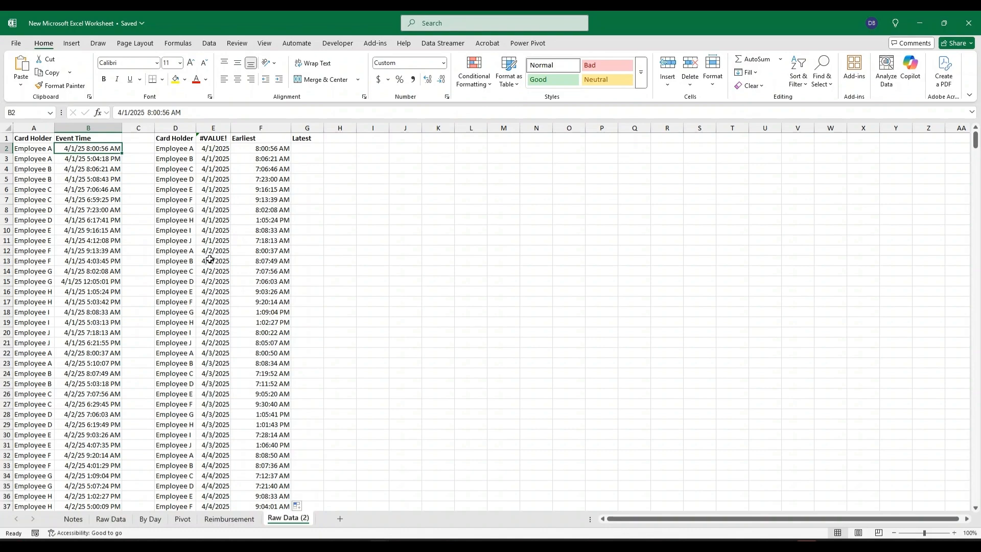
drag(176, 250, 275, 250)
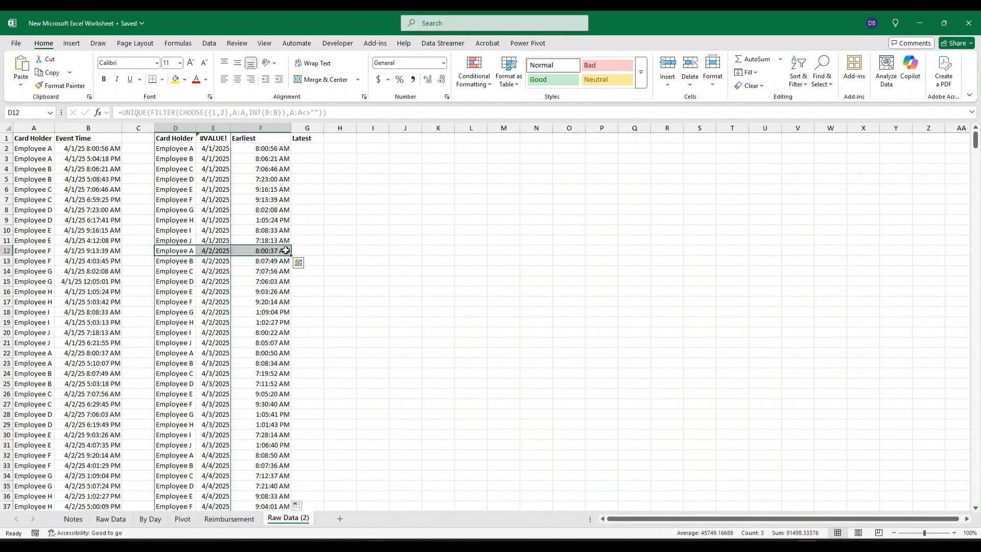
click(89, 352)
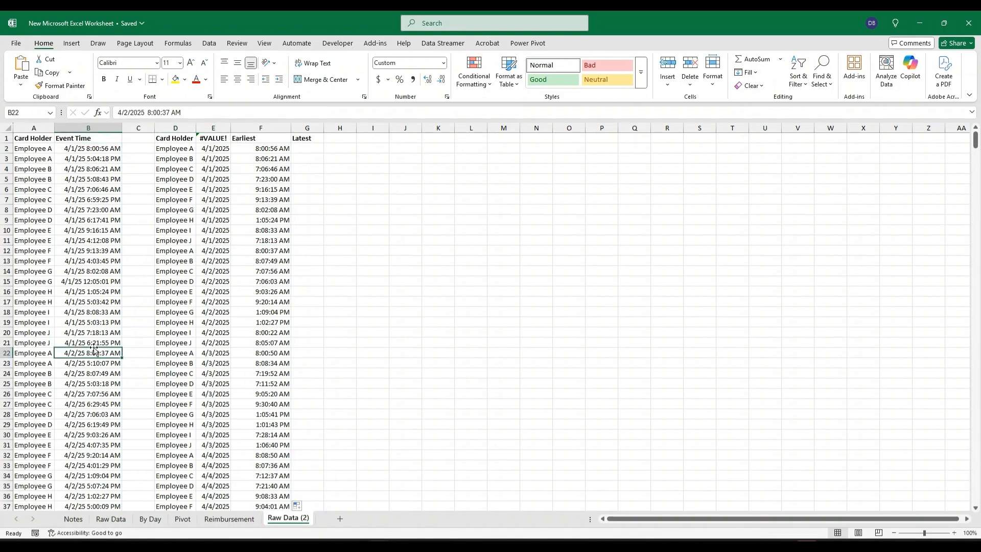
click(175, 79)
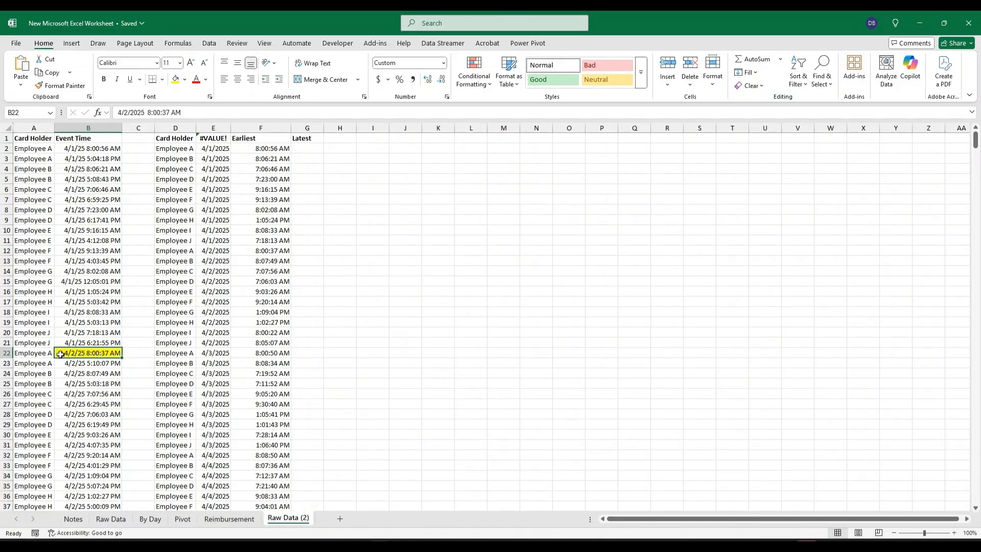
click(184, 253)
drag(185, 253, 267, 252)
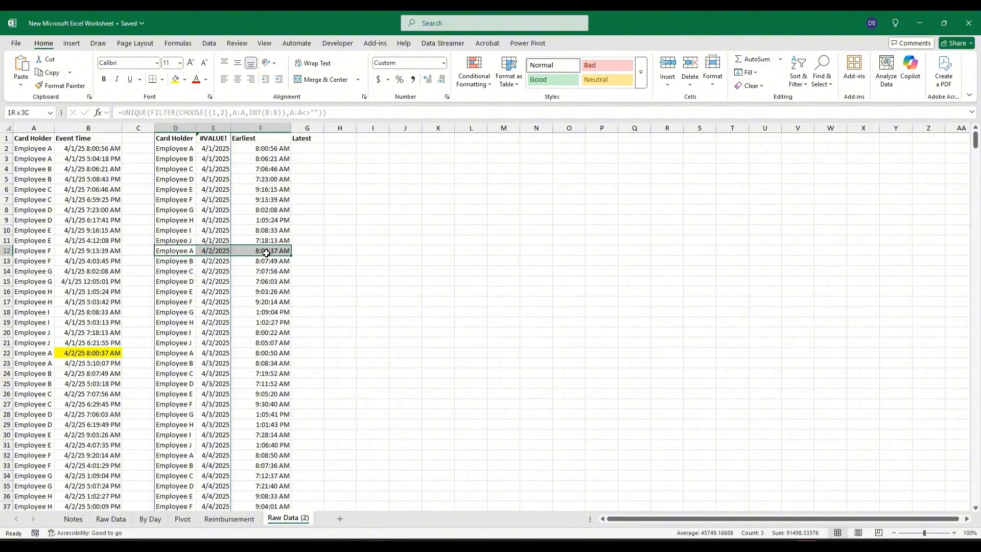
click(175, 80)
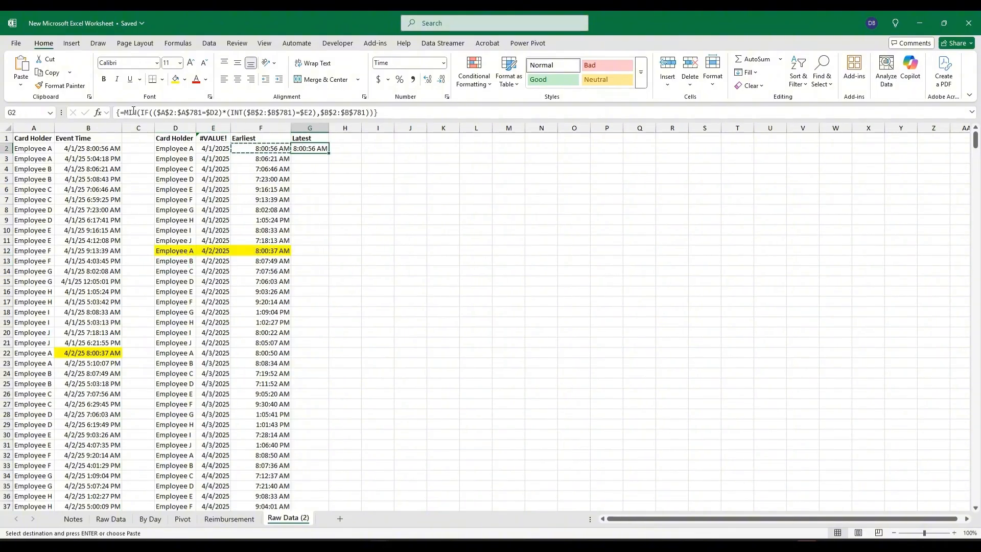
Step: Copy the Earliest formula from F2 to G2 and replace MIN with MAX to calculate the latest time
click(136, 111)
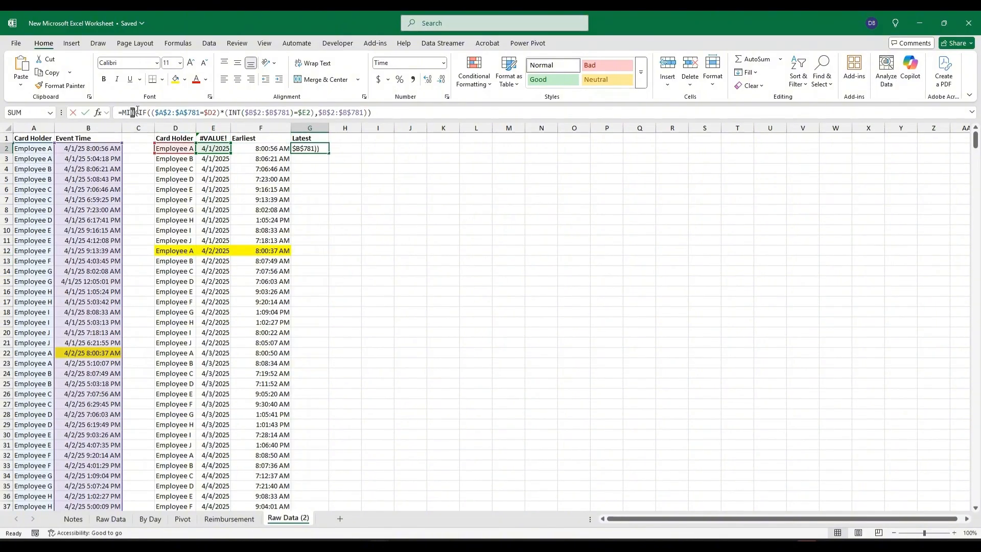
key(BackSpace)
key(BackSpace)
key(BackSpace)
text(Max)
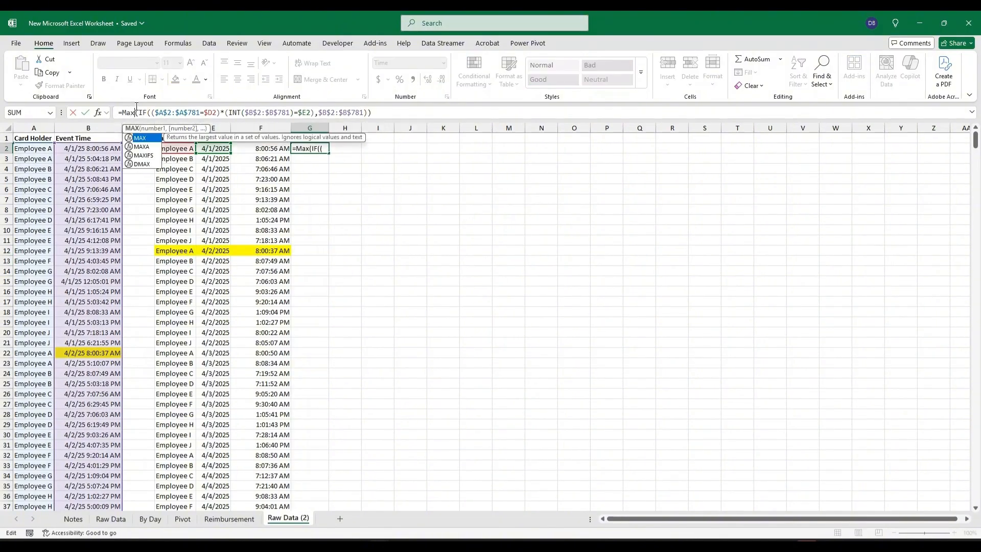
key(ctrl+Return)
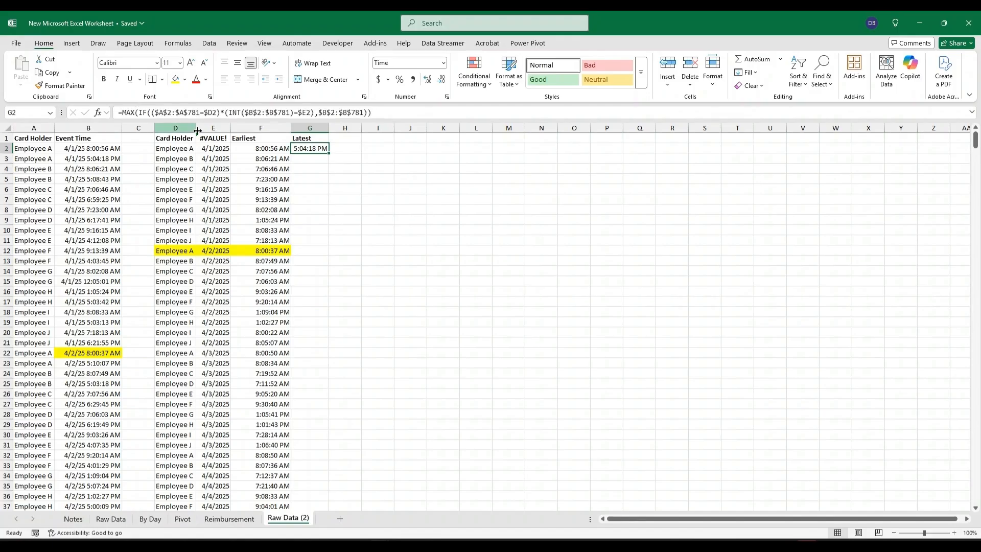
Step: Fill the G2 formula down the Latest column and autofit the column width
double_click(329, 153)
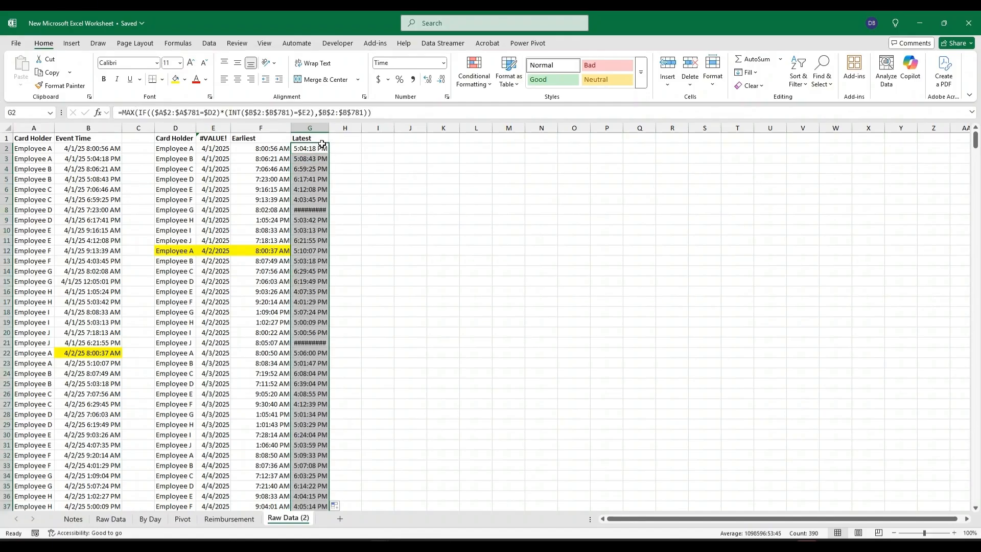
double_click(329, 127)
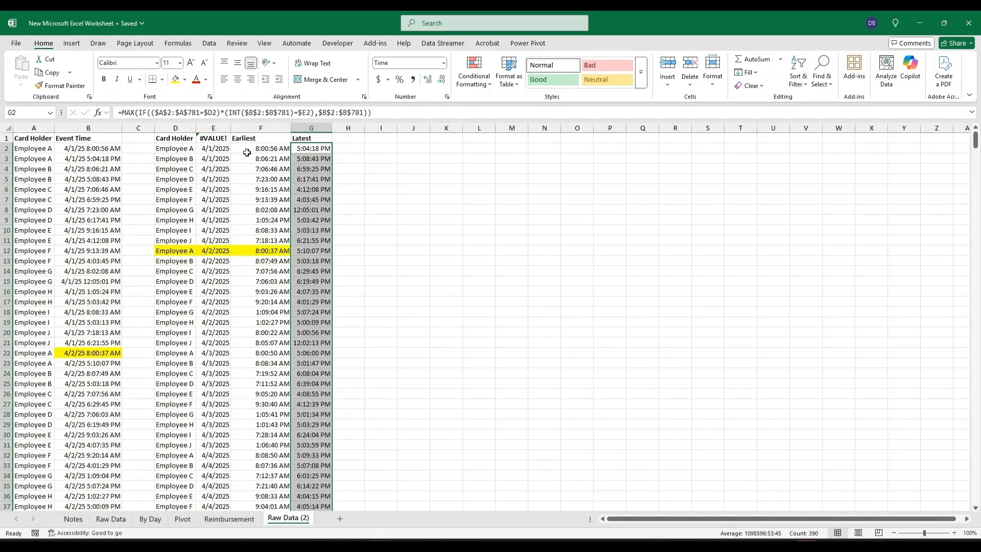
Step: Review the Earliest and Latest results in row 2 and the Meet Criteria formula on the By Day sheet
click(265, 146)
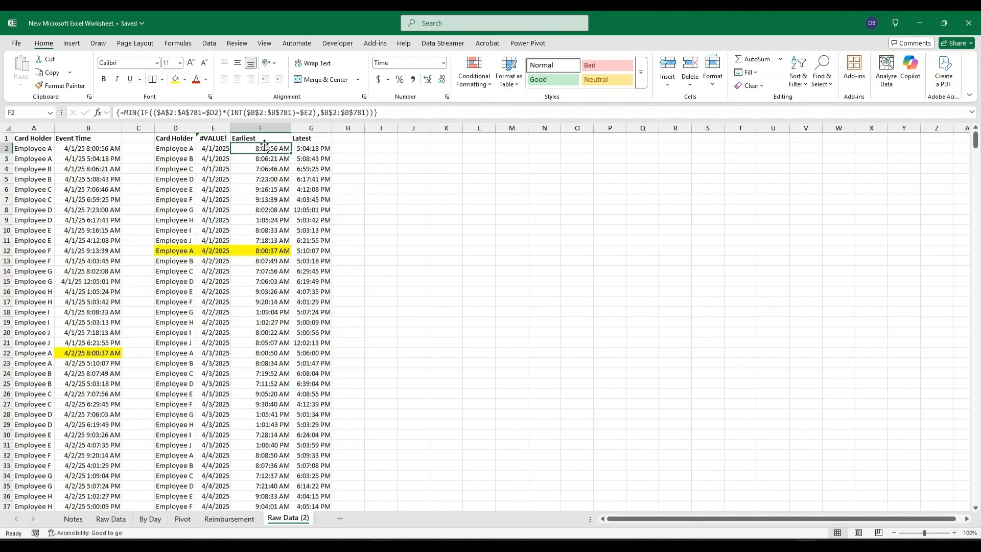
click(324, 150)
click(342, 150)
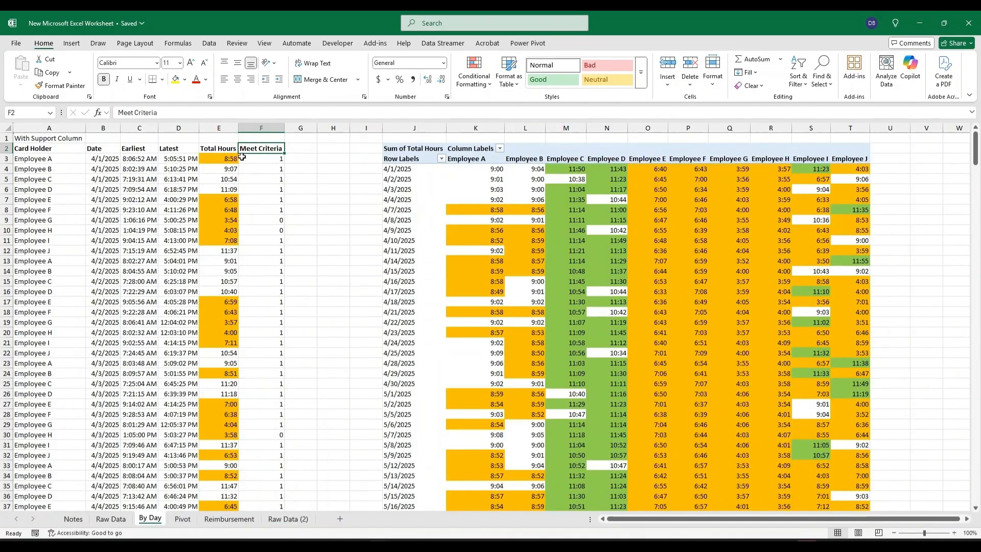
click(257, 166)
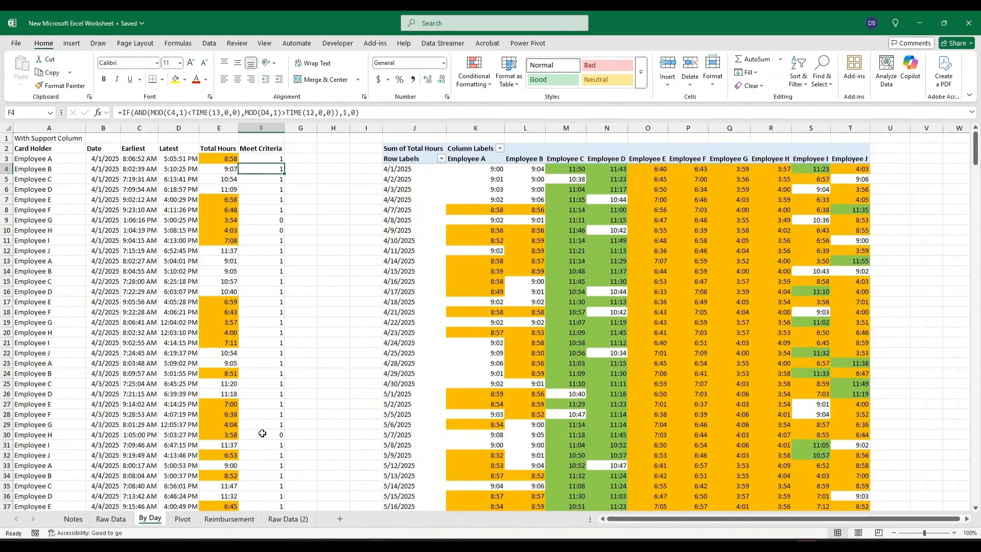
click(300, 519)
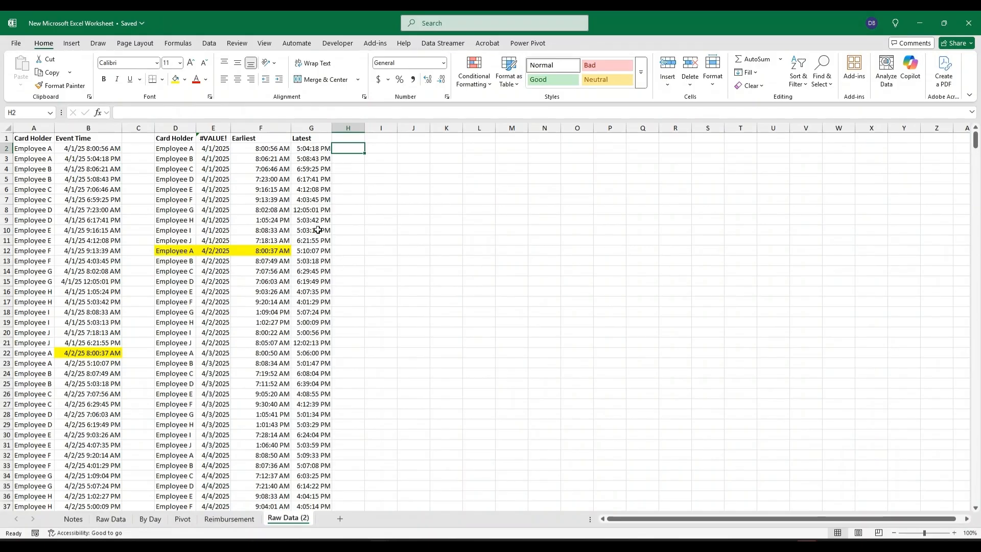
Step: Examine the Date and Time helper columns on the Raw Data sheet
click(110, 519)
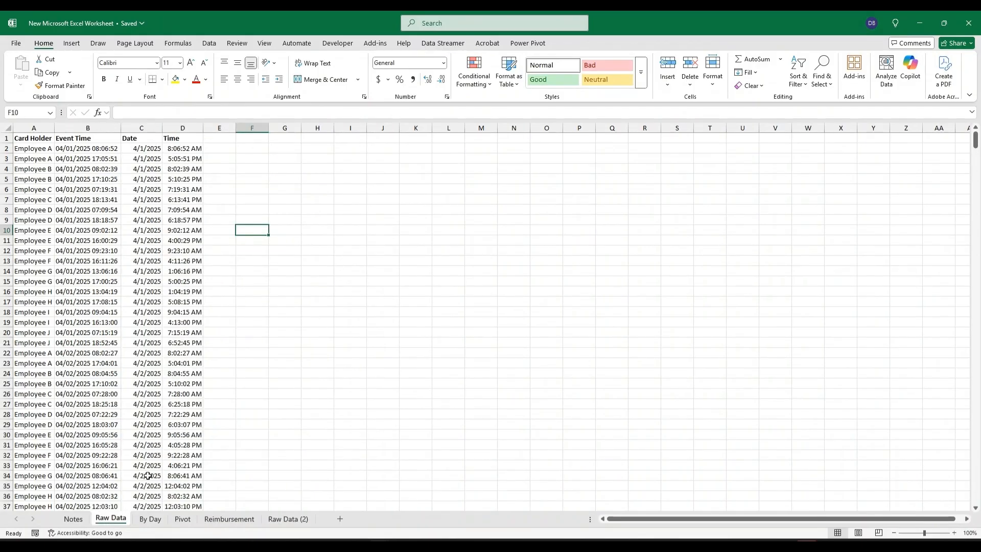
click(153, 127)
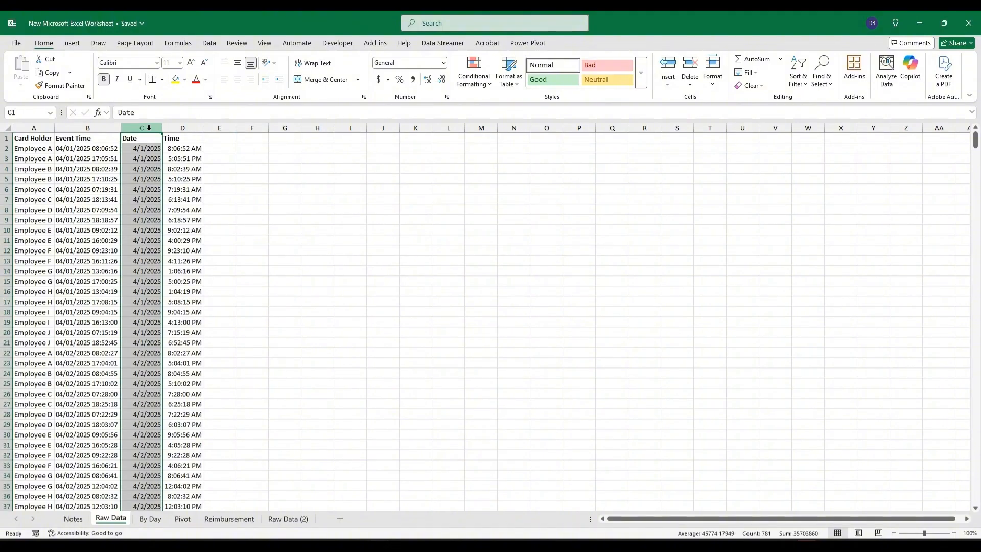
click(177, 127)
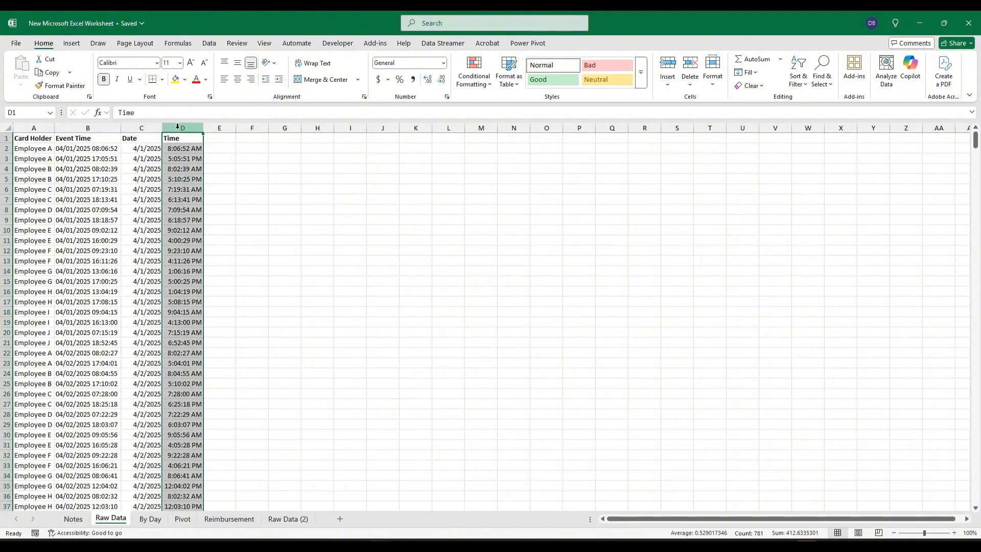
click(140, 128)
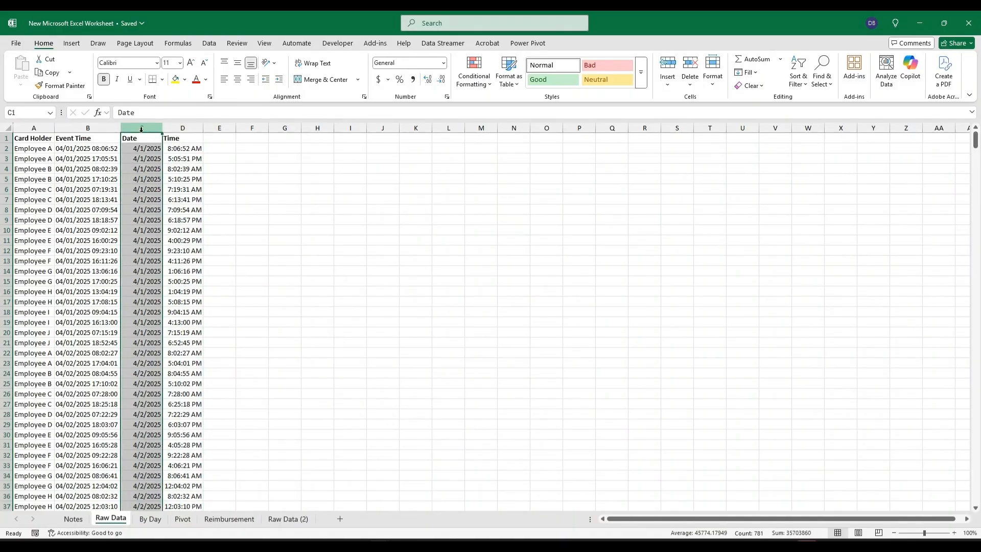